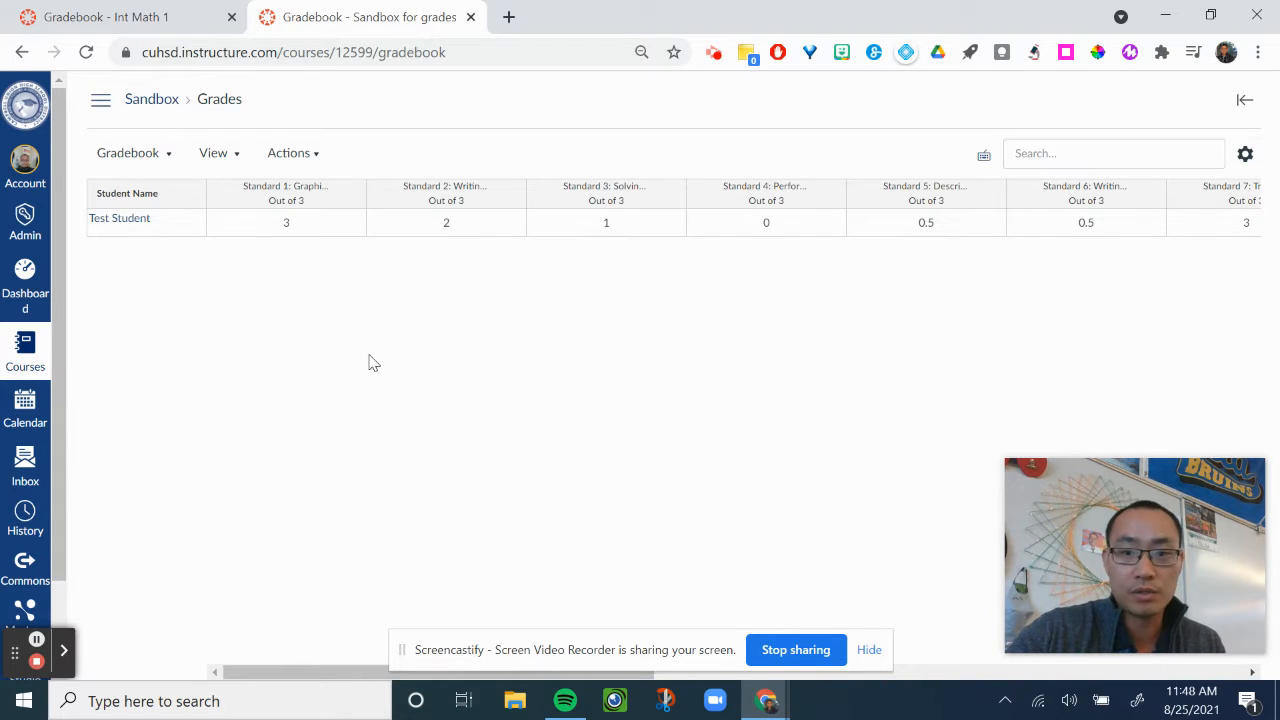
Open the Notebook check assignment in the Sandbox course's Practice and Prep group for editing.
scroll(369, 363, "right", 3)
scroll(369, 363, "right", 10)
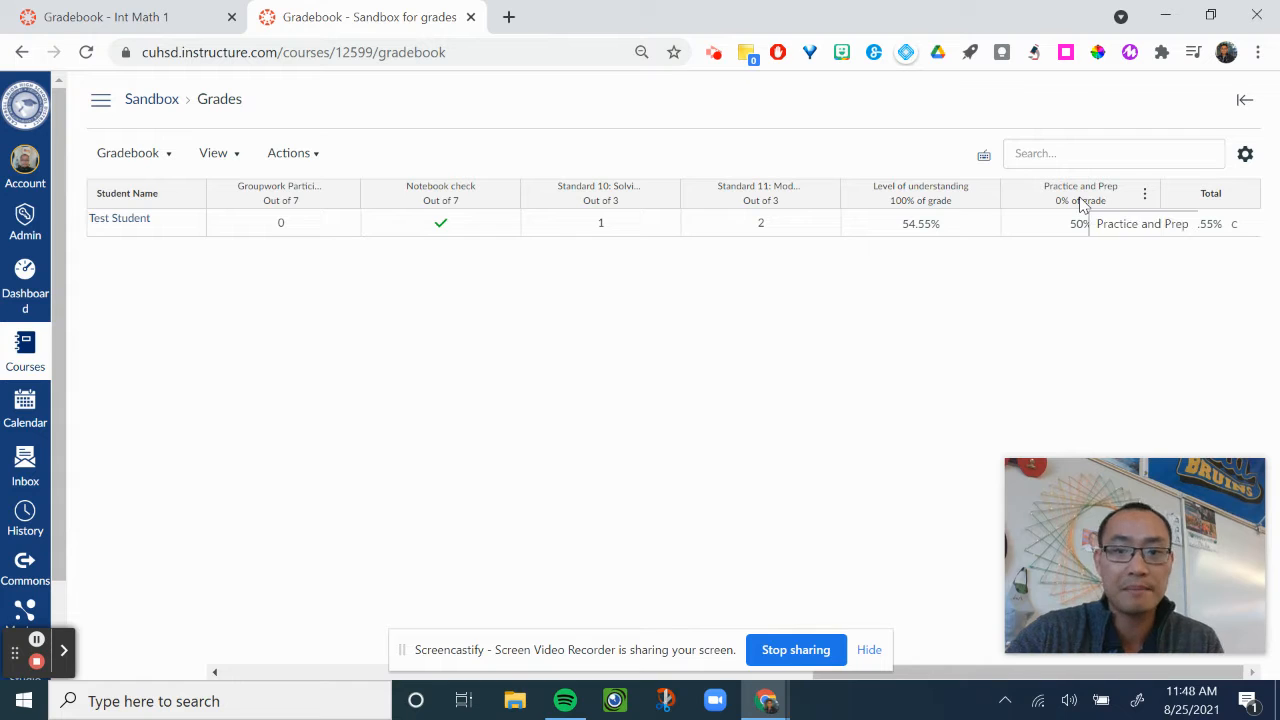
scroll(352, 229, "left", 5)
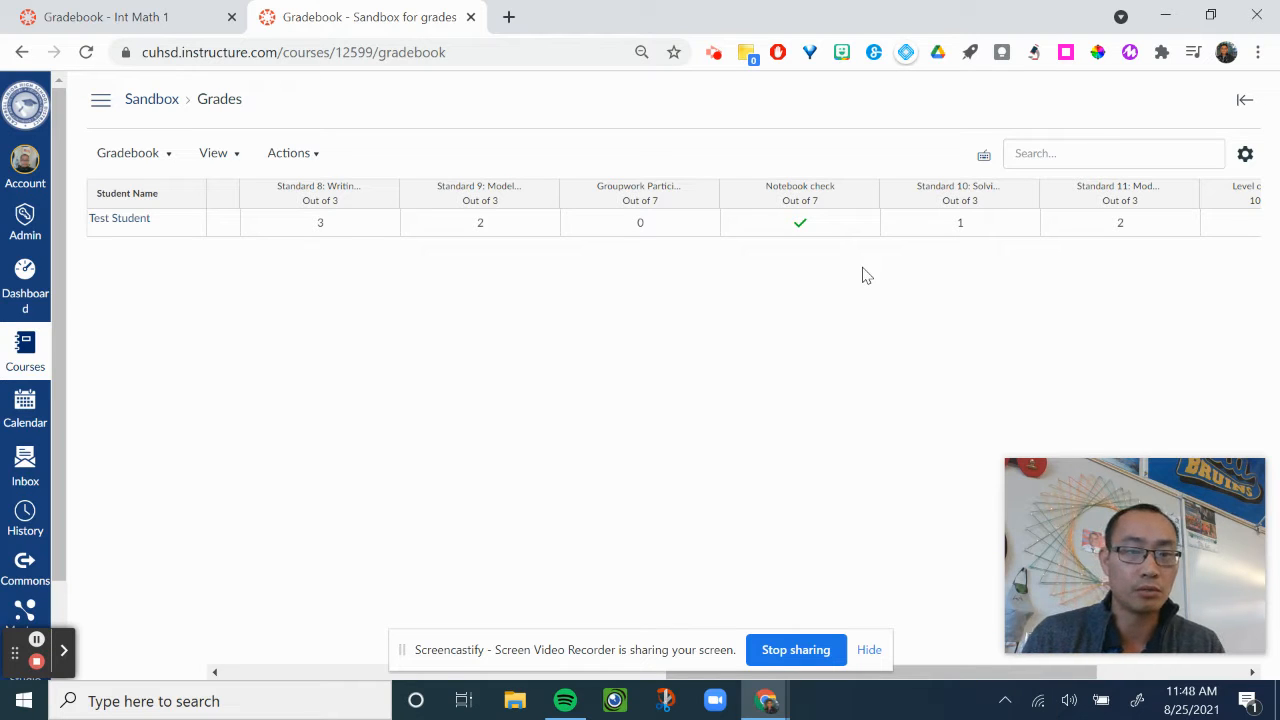
left_click(100, 100)
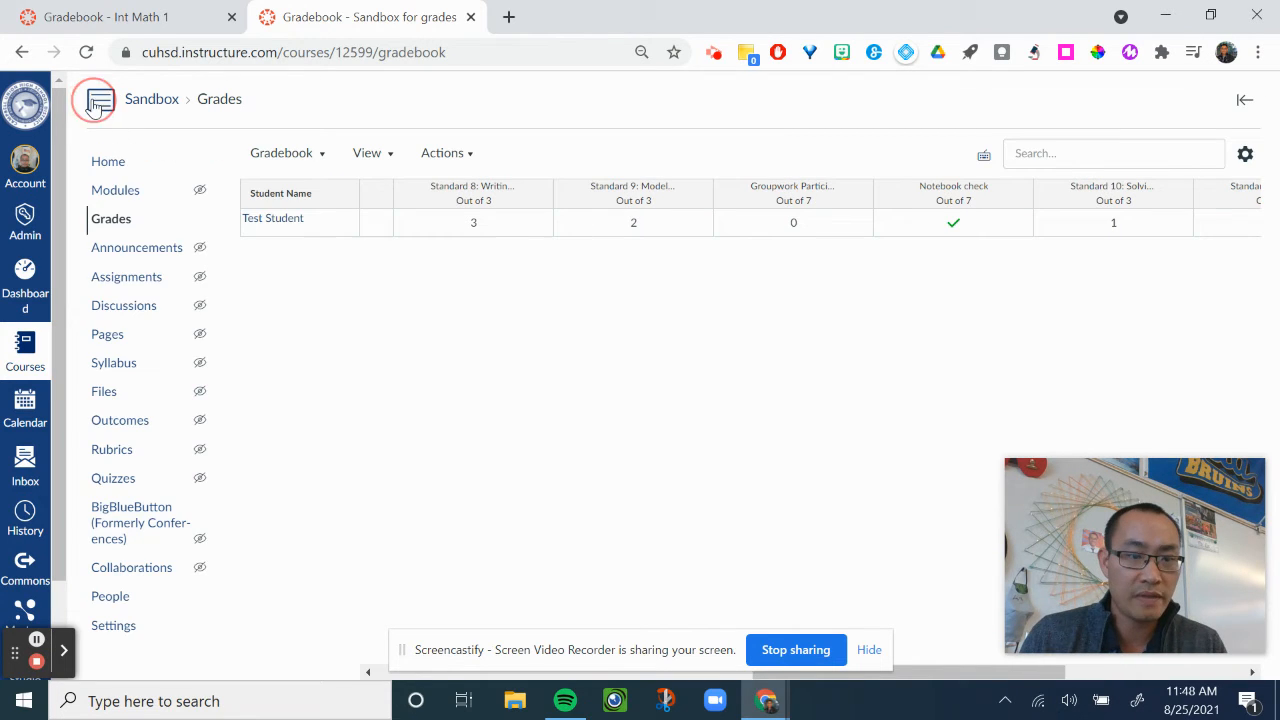
left_click(122, 277)
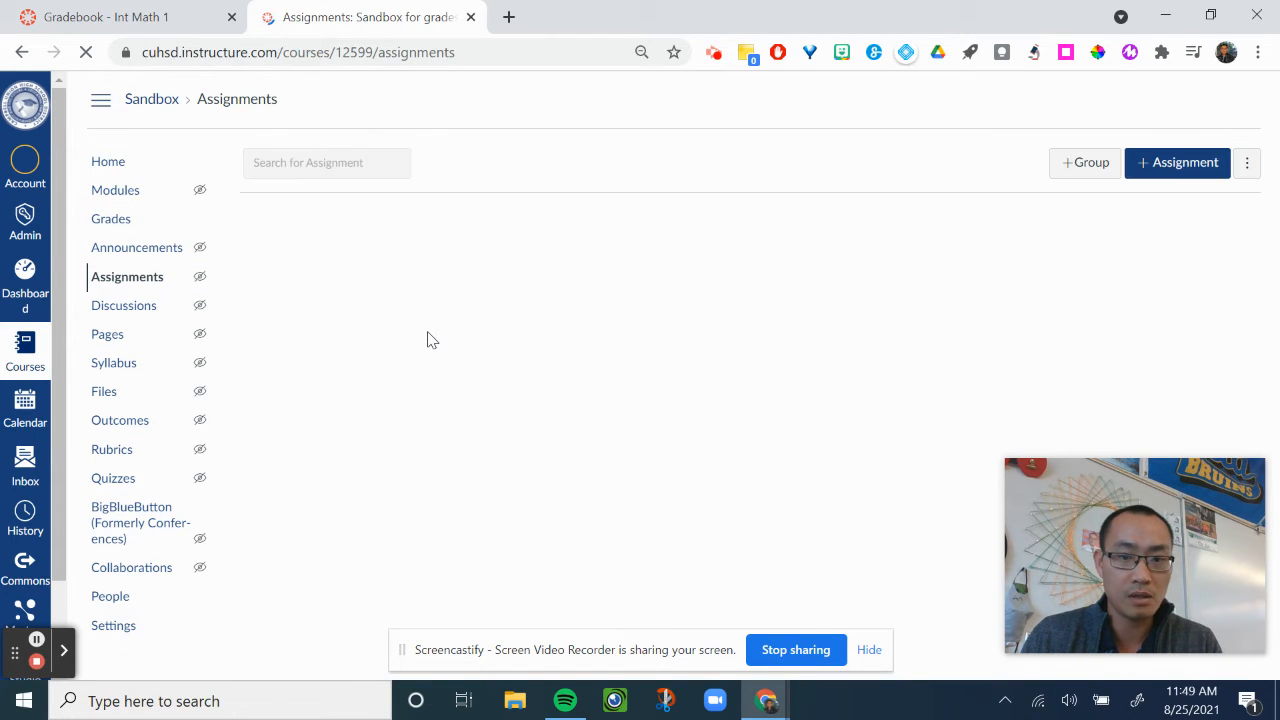
scroll(434, 343, "down", 3)
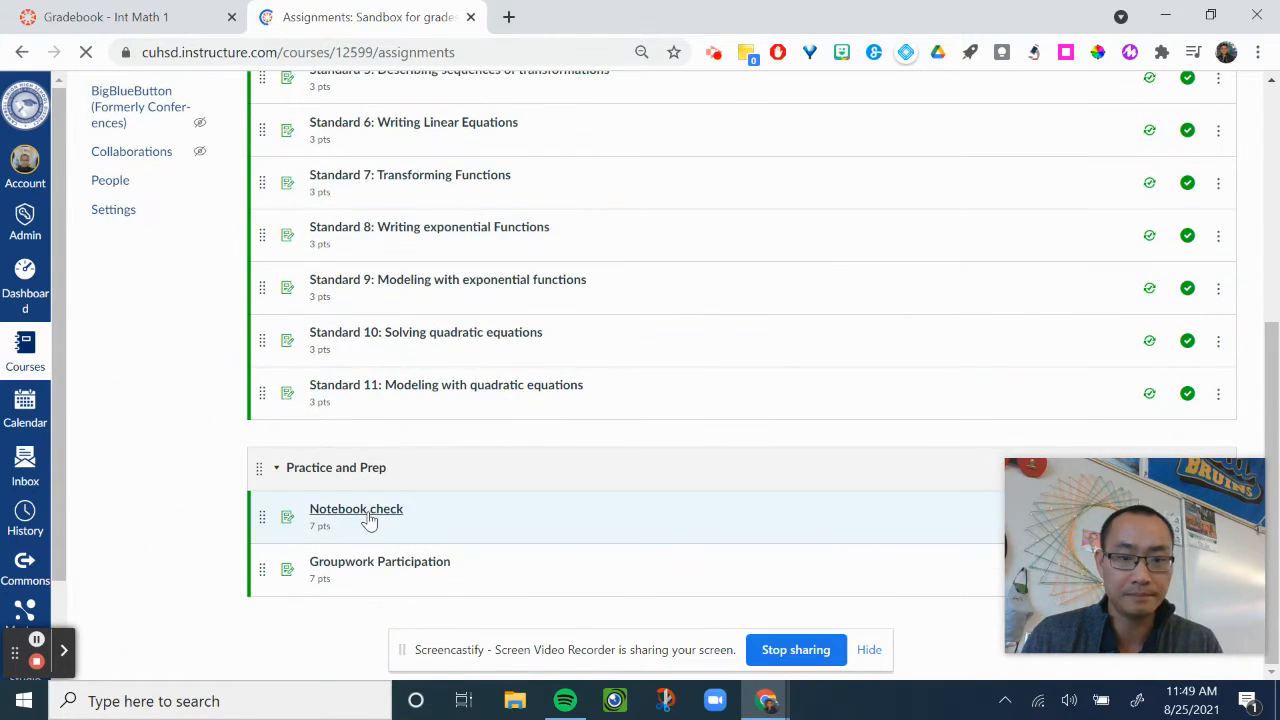
left_click(366, 516)
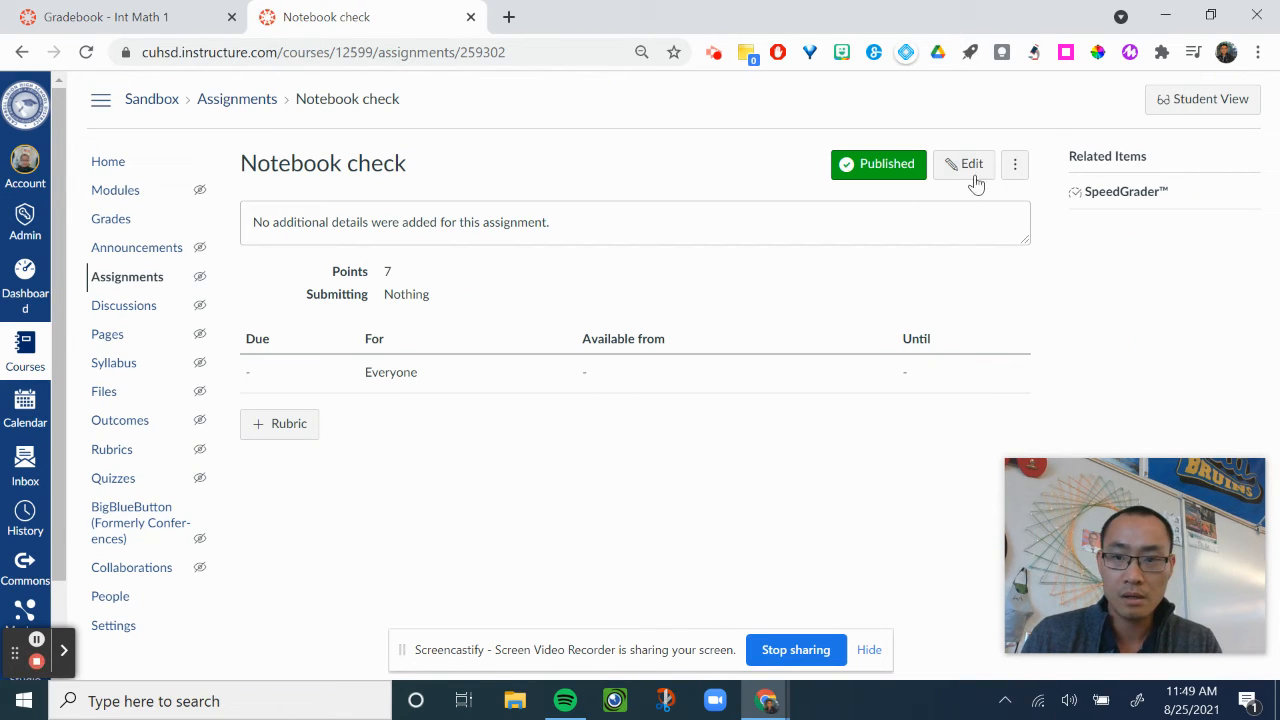
left_click(972, 168)
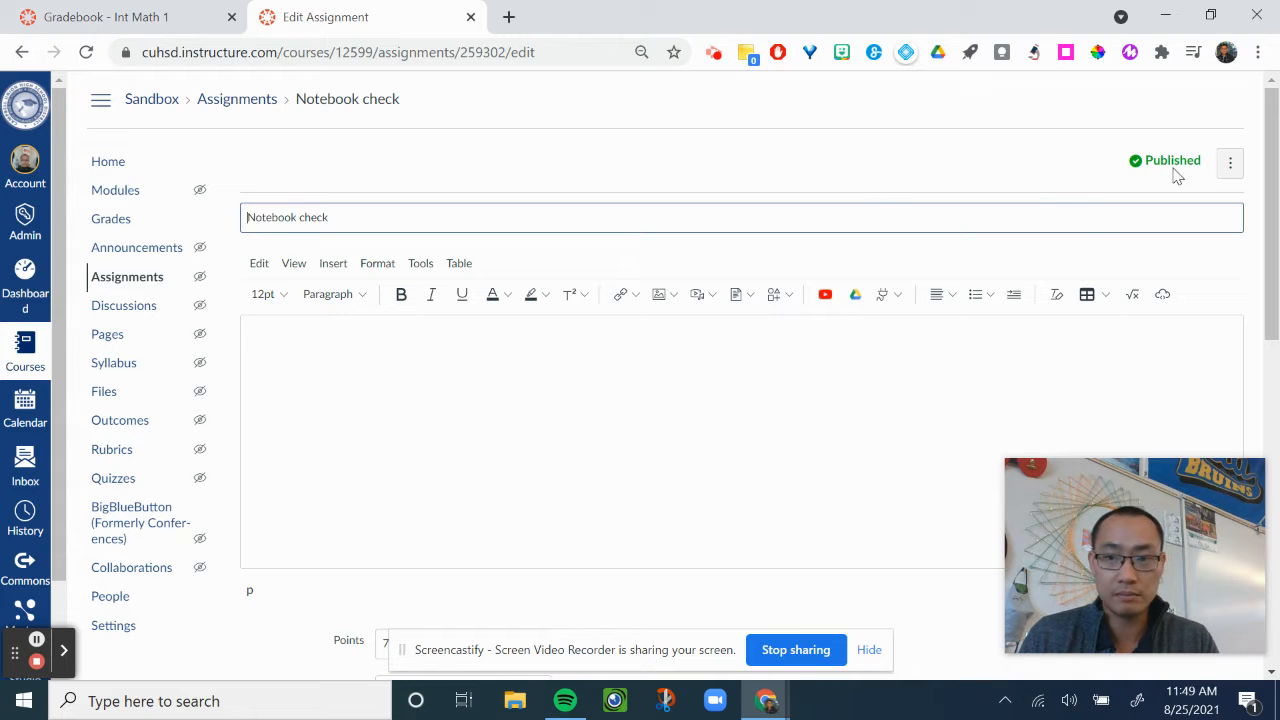
View the due date calendar of the Notebook check assignment and close it without choosing a date.
scroll(874, 223, "down", 8)
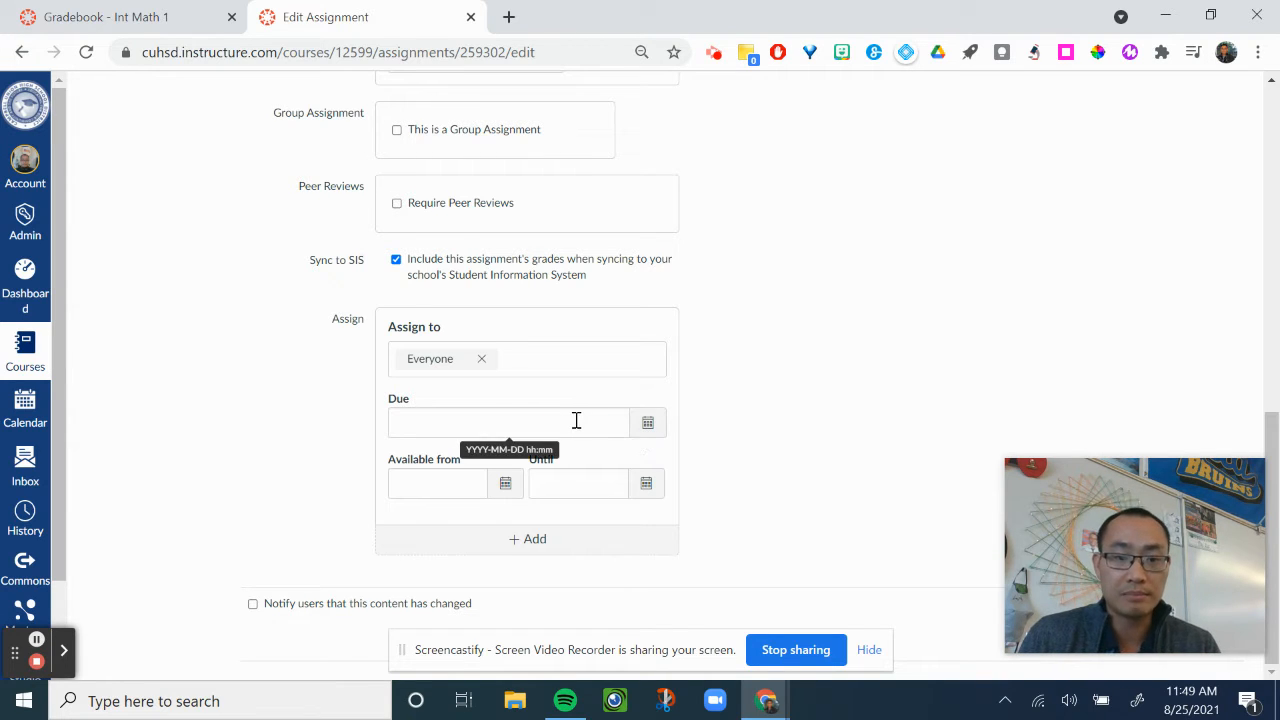
left_click(400, 420)
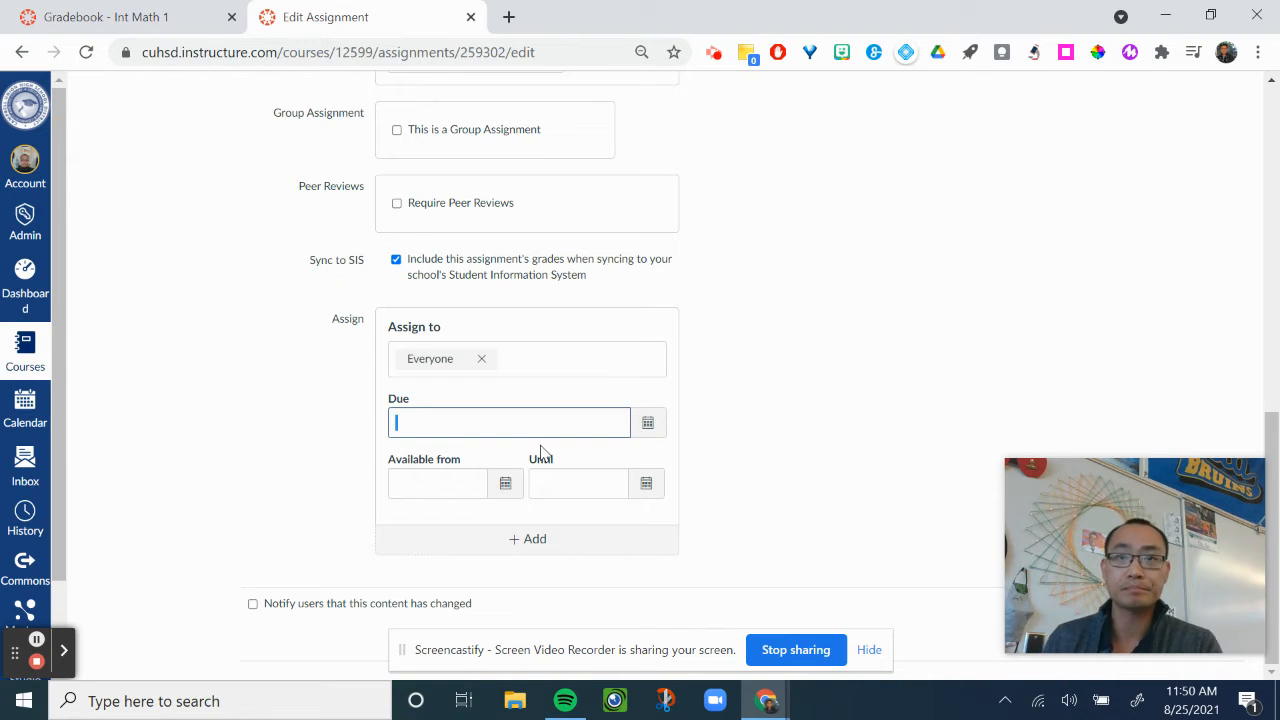
left_click(655, 432)
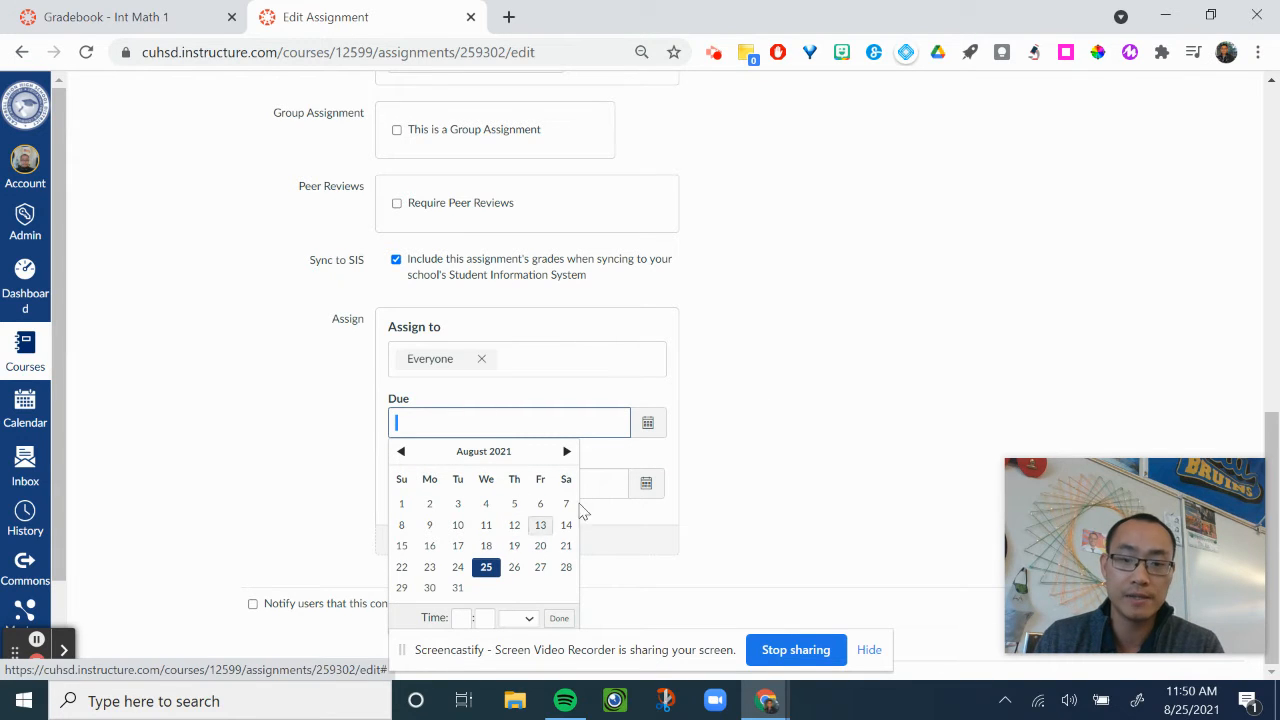
left_click(771, 423)
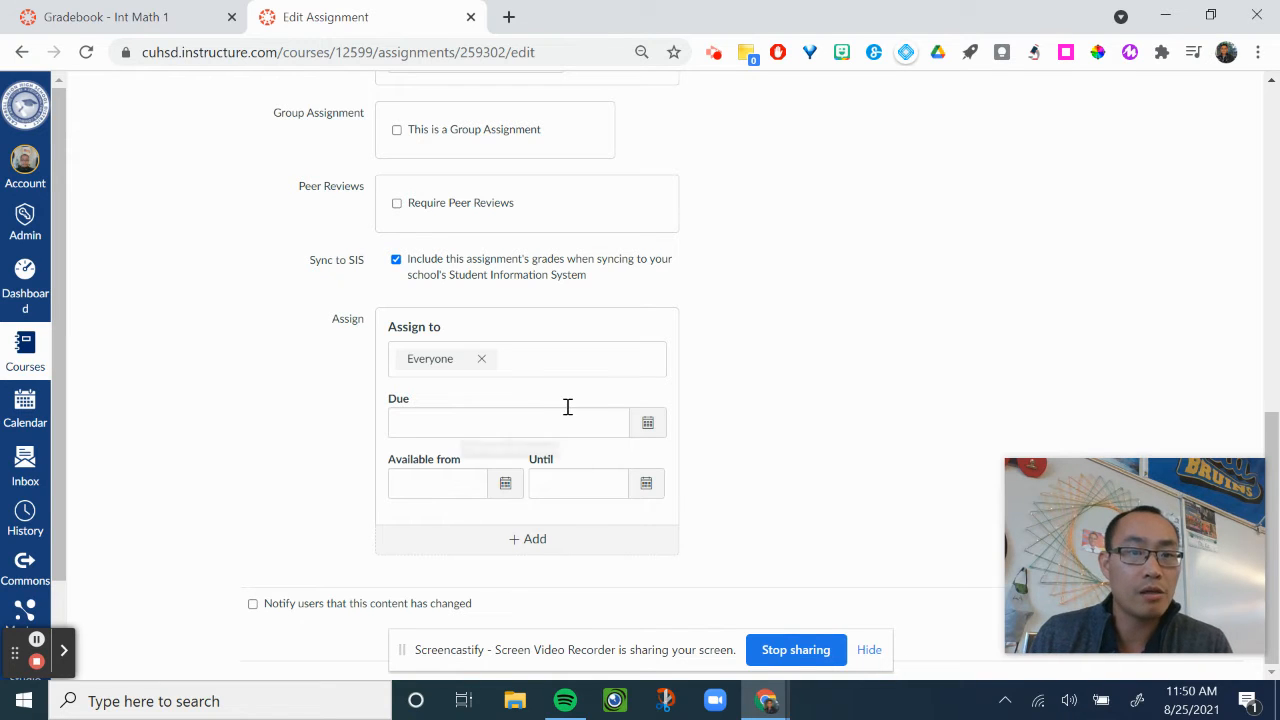
Set the grade display of the Notebook check assignment to Complete/Incomplete.
scroll(566, 408, "up", 10)
scroll(567, 405, "up", 2)
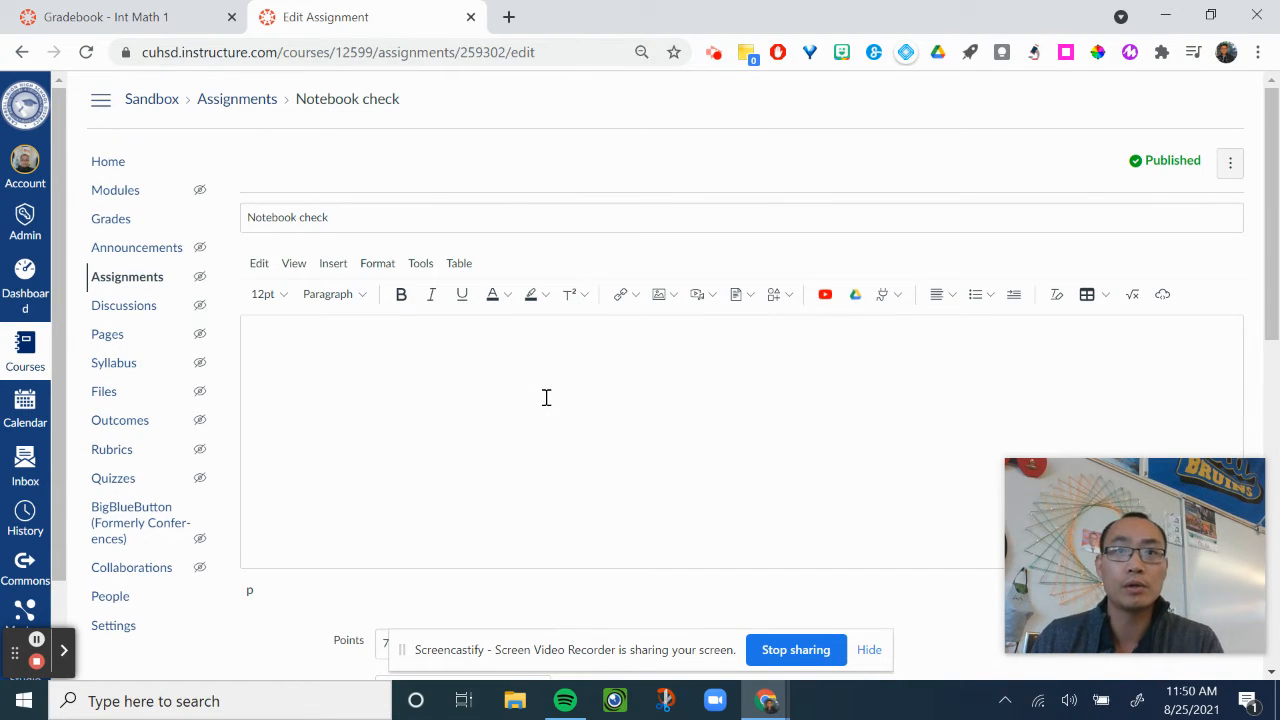
scroll(544, 397, "down", 4)
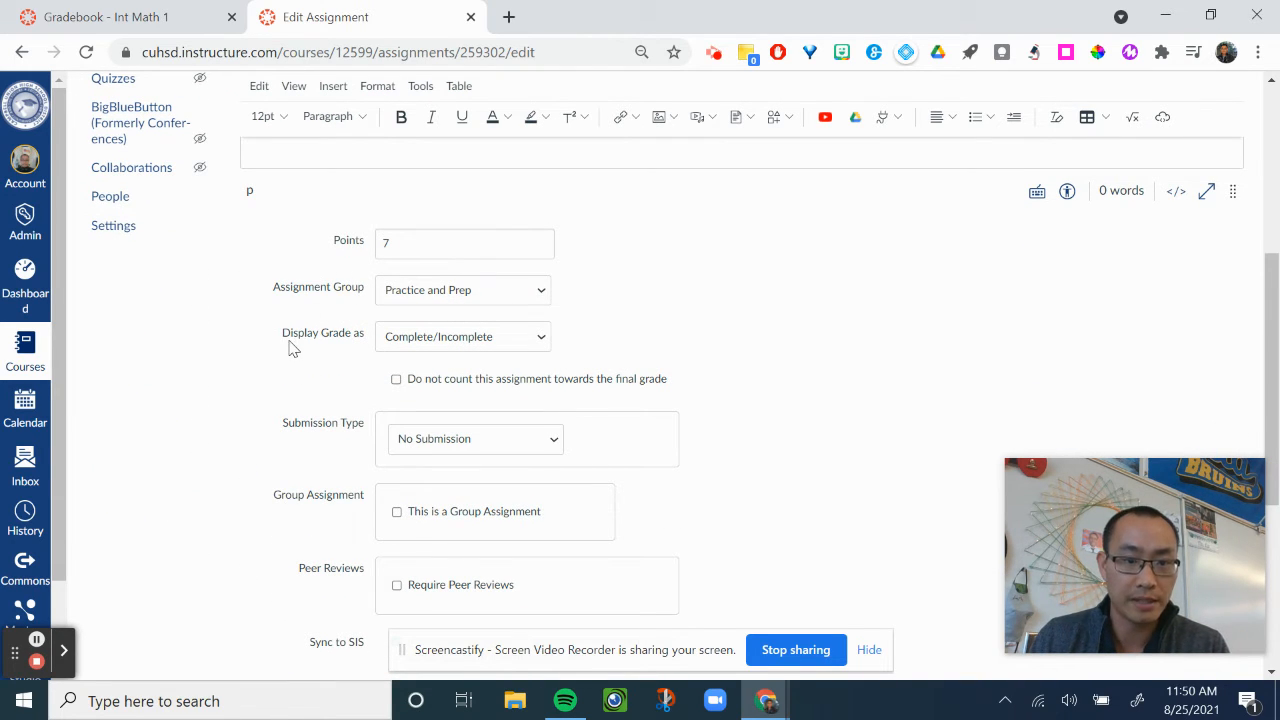
left_click(432, 345)
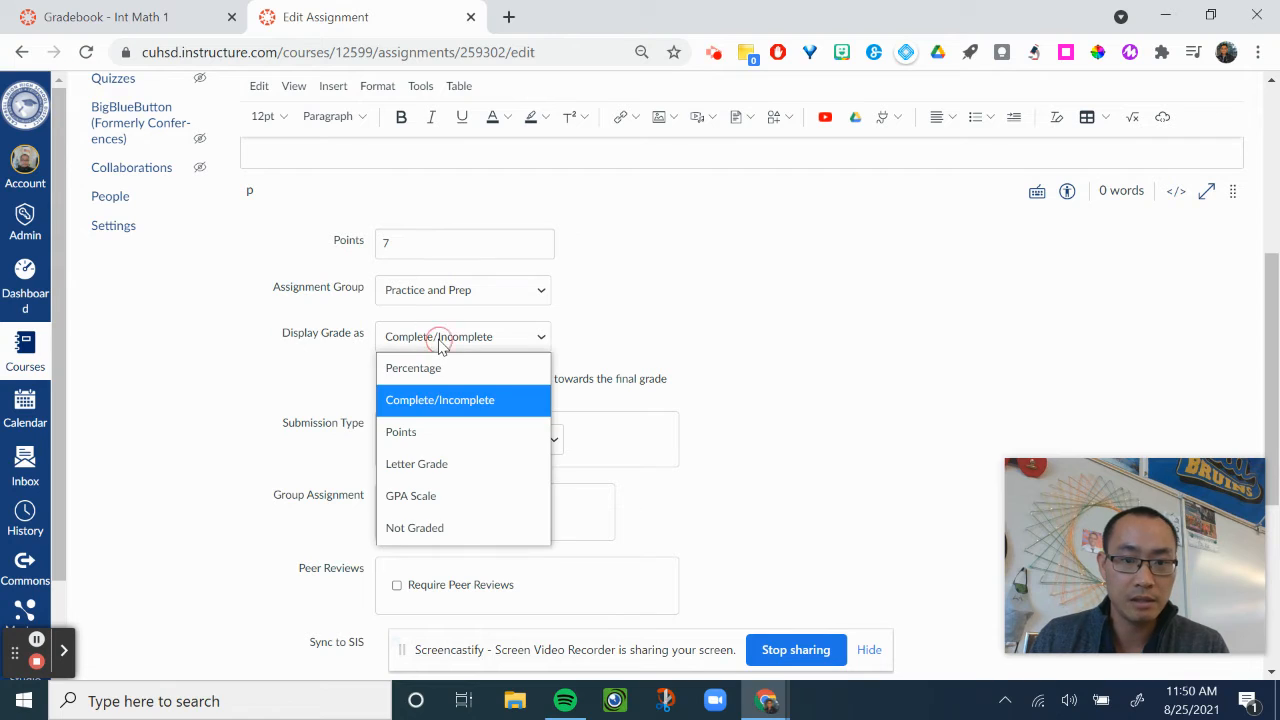
left_click(460, 405)
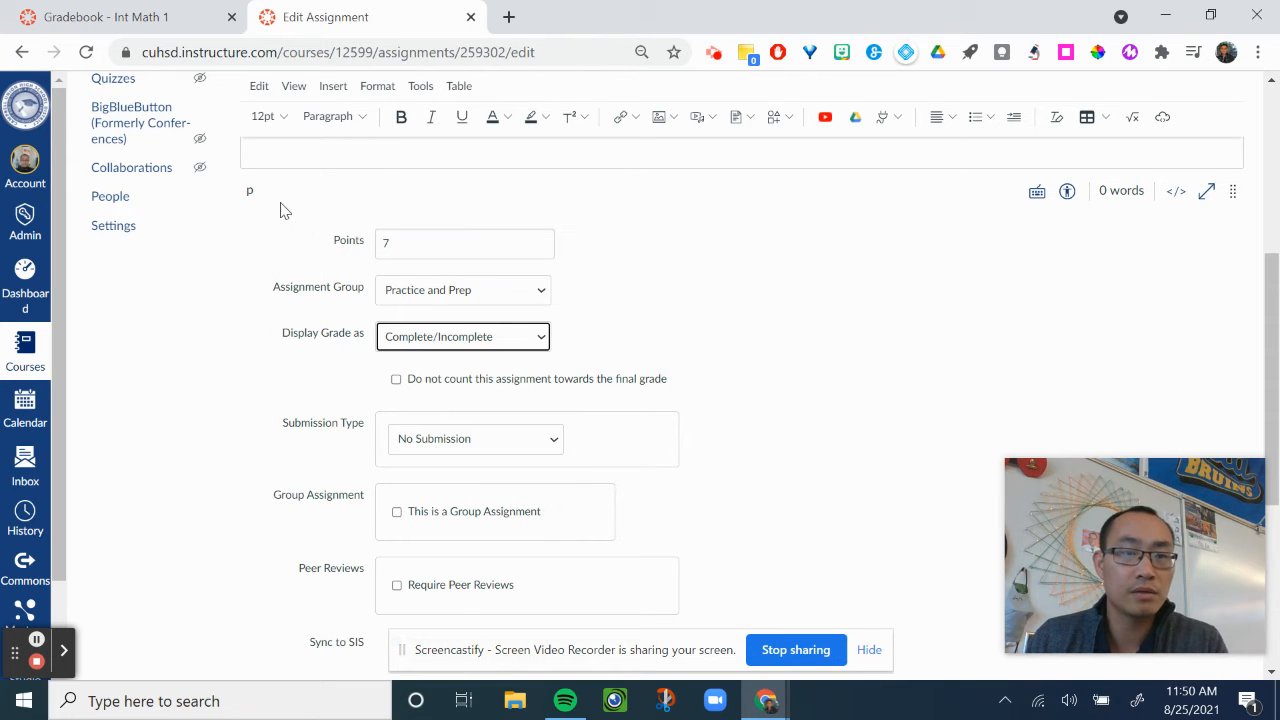
Switch to the Integrated Math 1 gradebook and examine its late policy for missing submissions, leaving the settings unsaved.
left_click(155, 20)
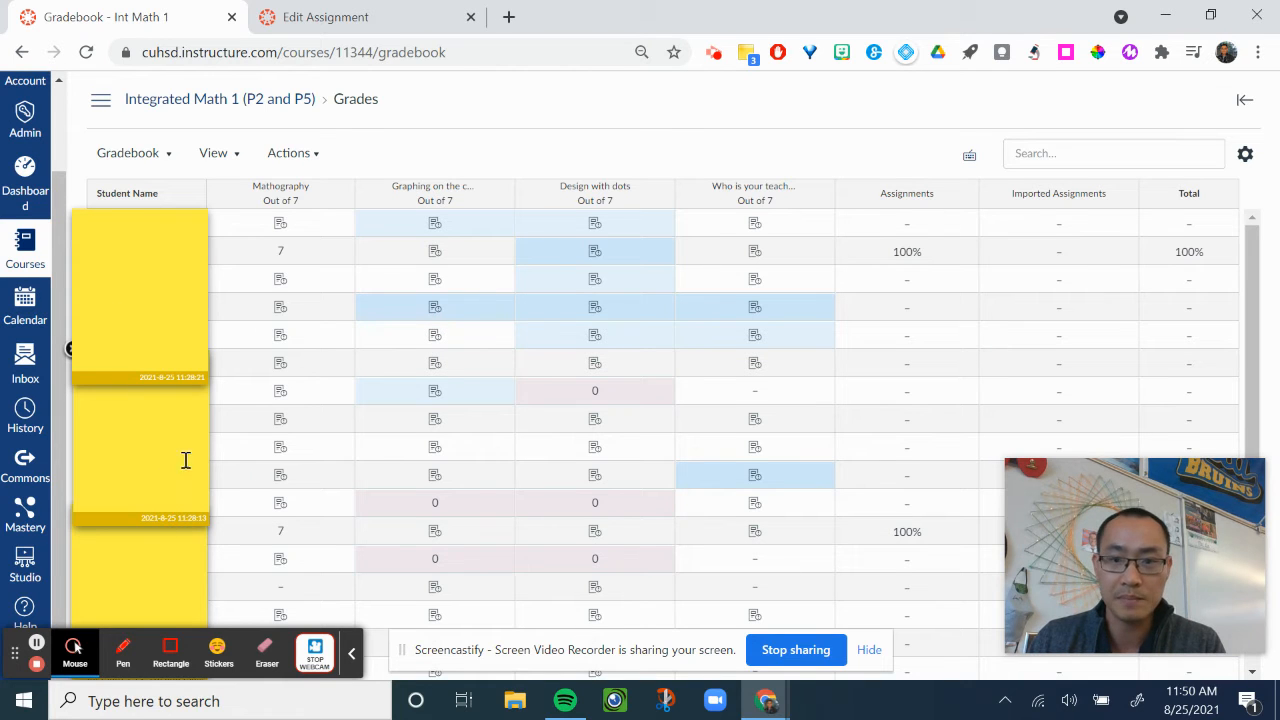
scroll(614, 422, "down", 1)
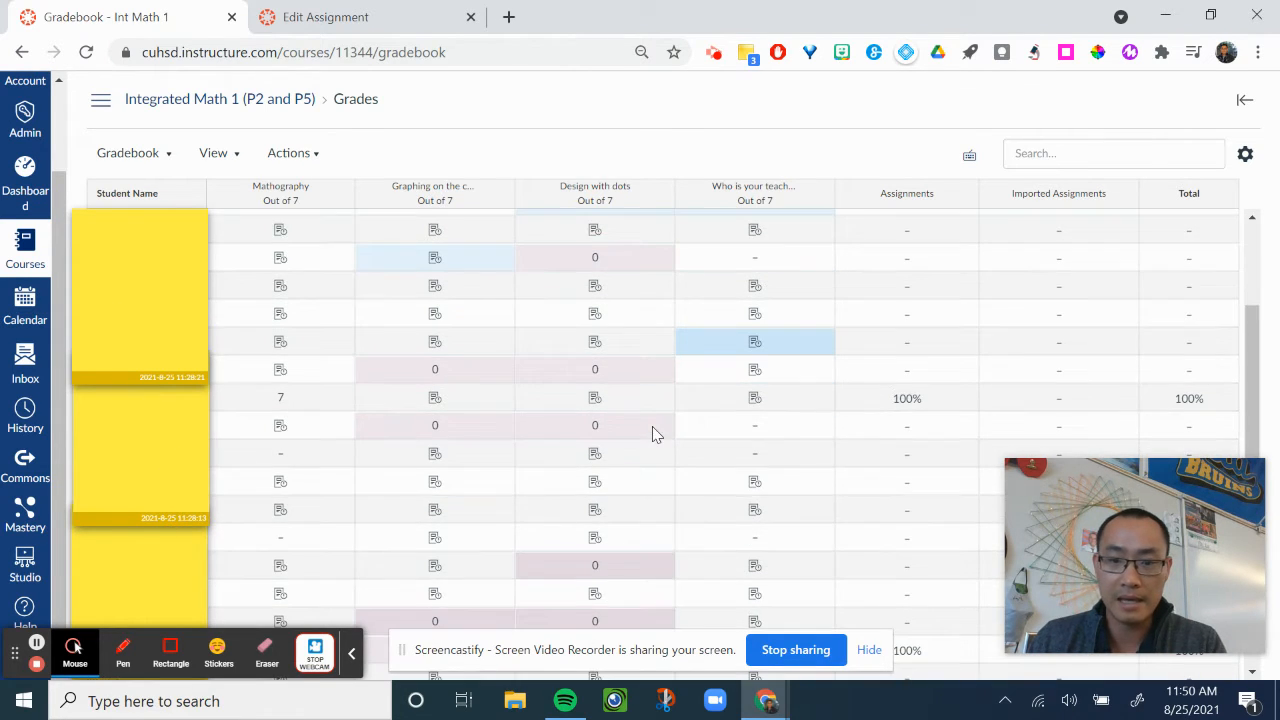
scroll(655, 437, "down", 1)
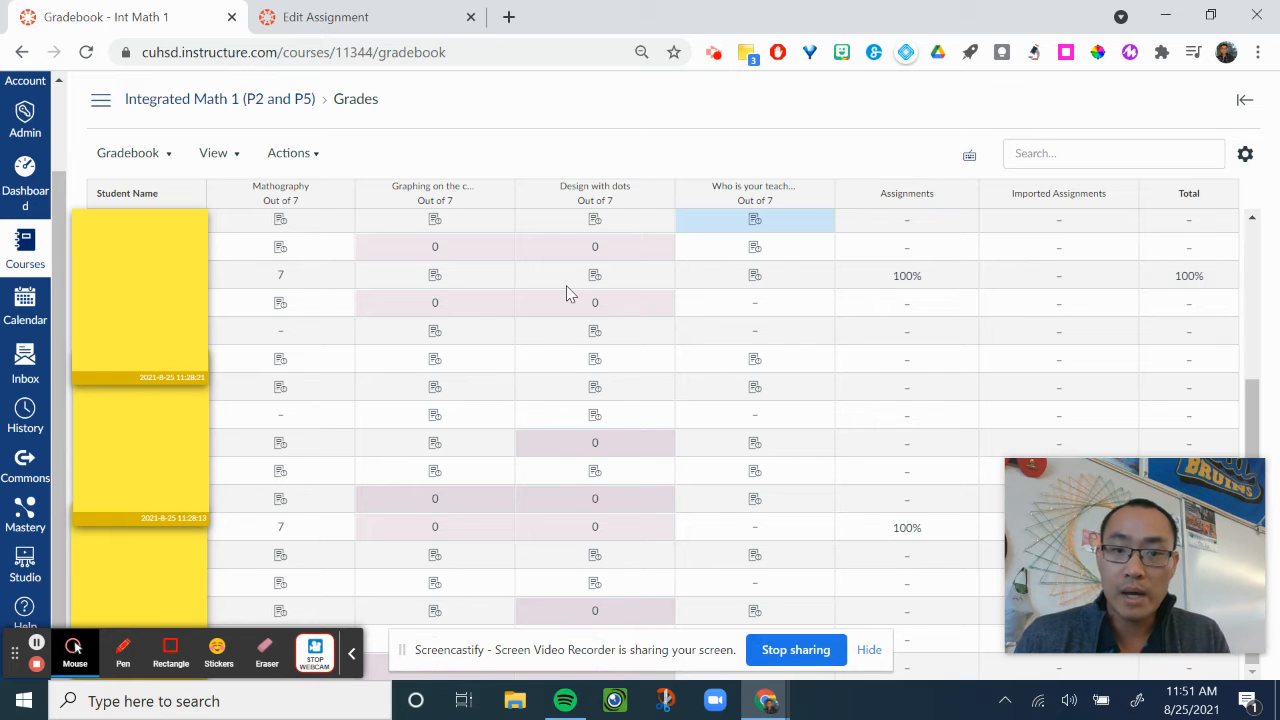
left_click(1246, 156)
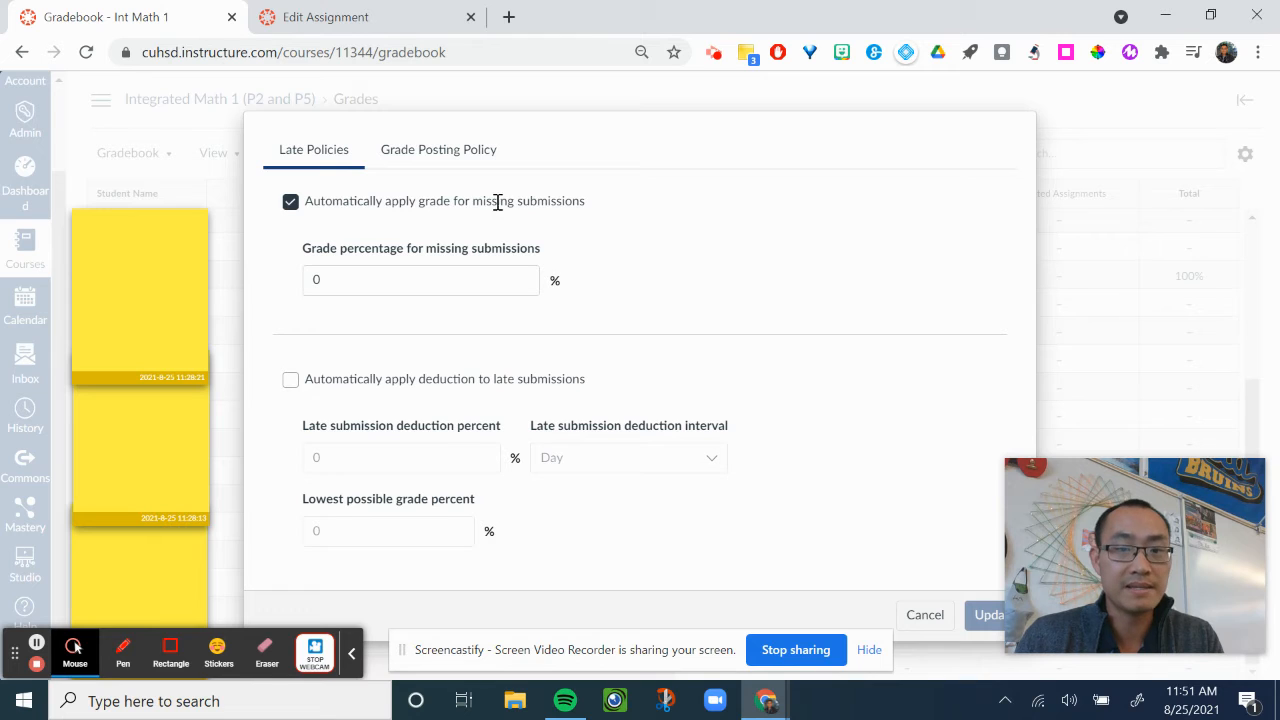
left_click(382, 276)
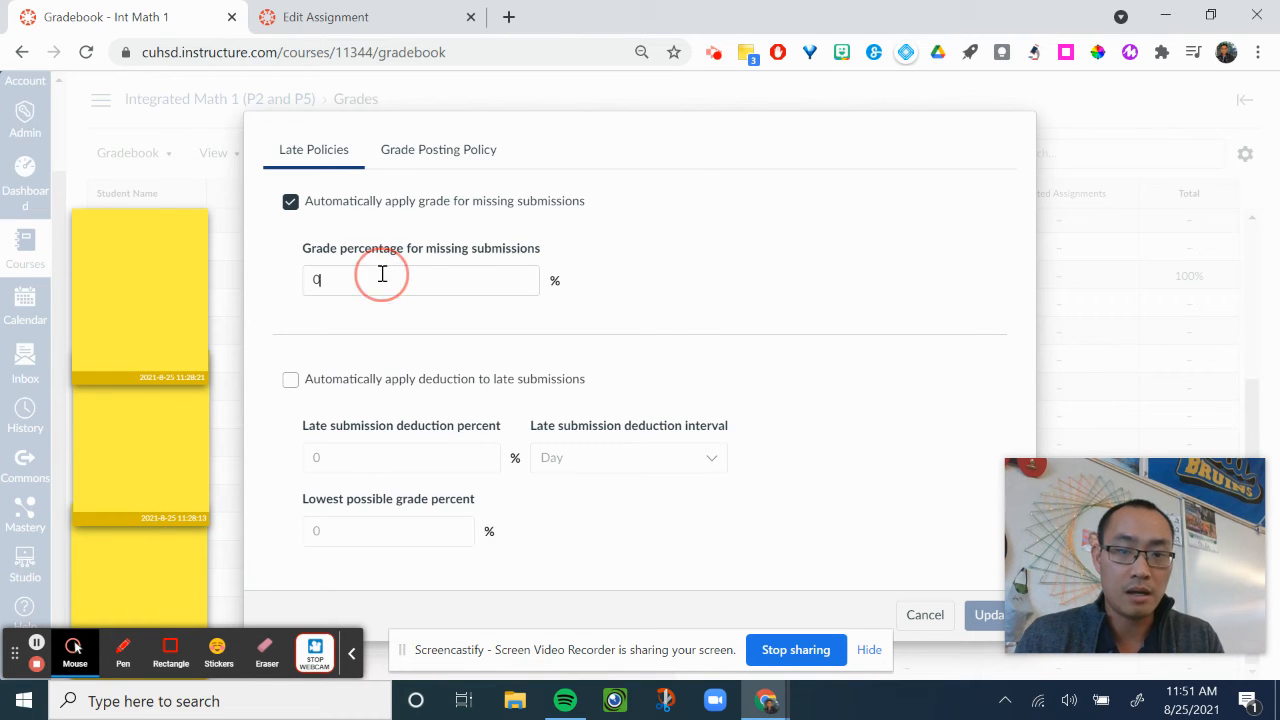
left_click(258, 276)
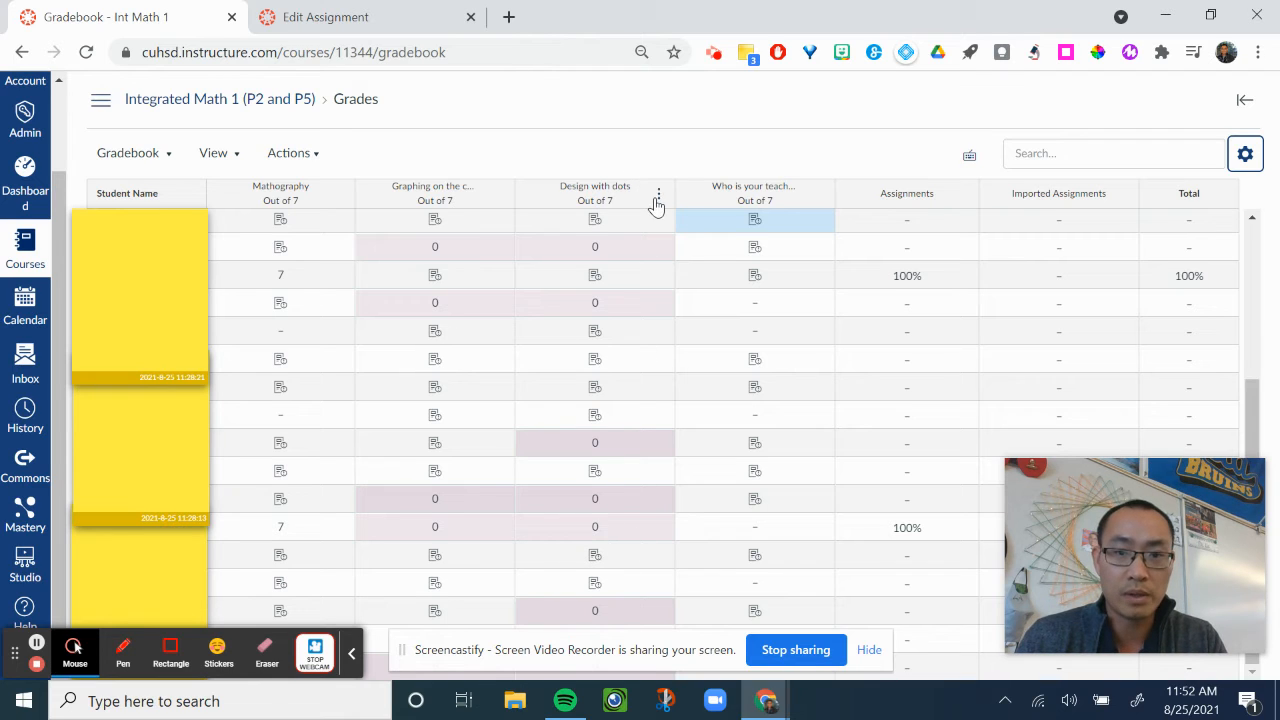
Set the default grade for Design with dots to 7 without overwriting already-entered grades.
left_click(659, 197)
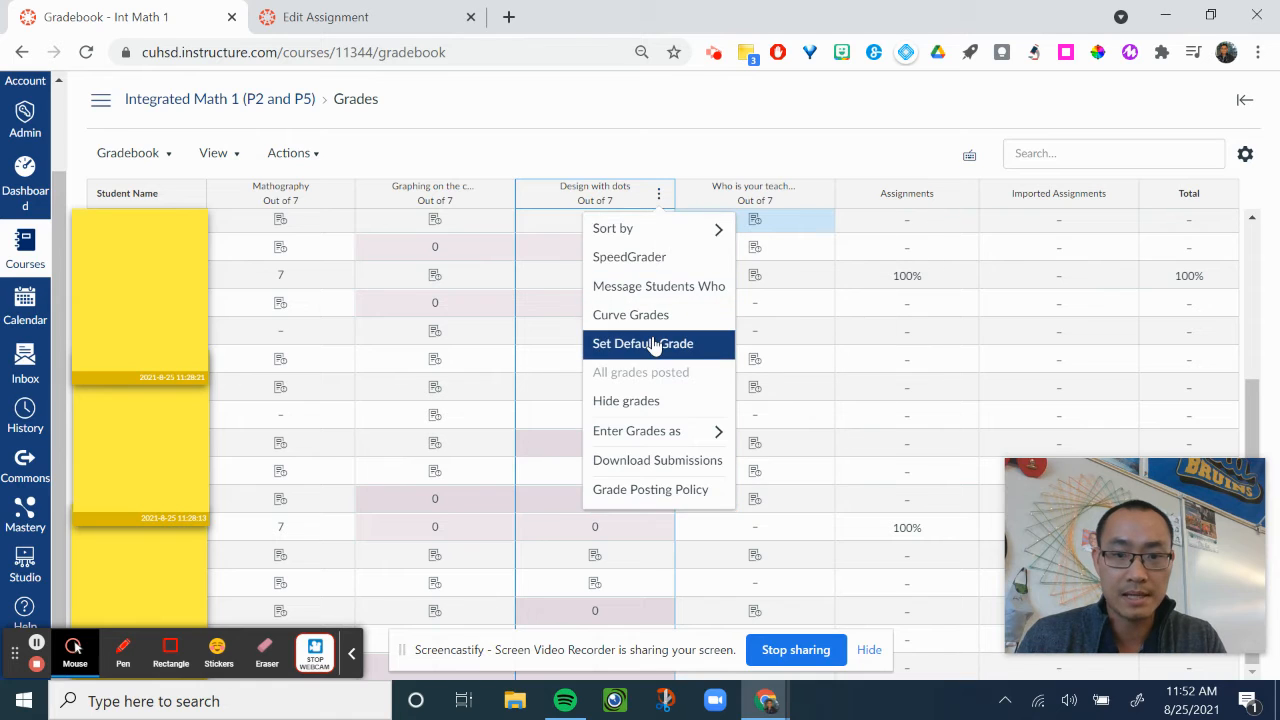
left_click(652, 344)
left_click(640, 389)
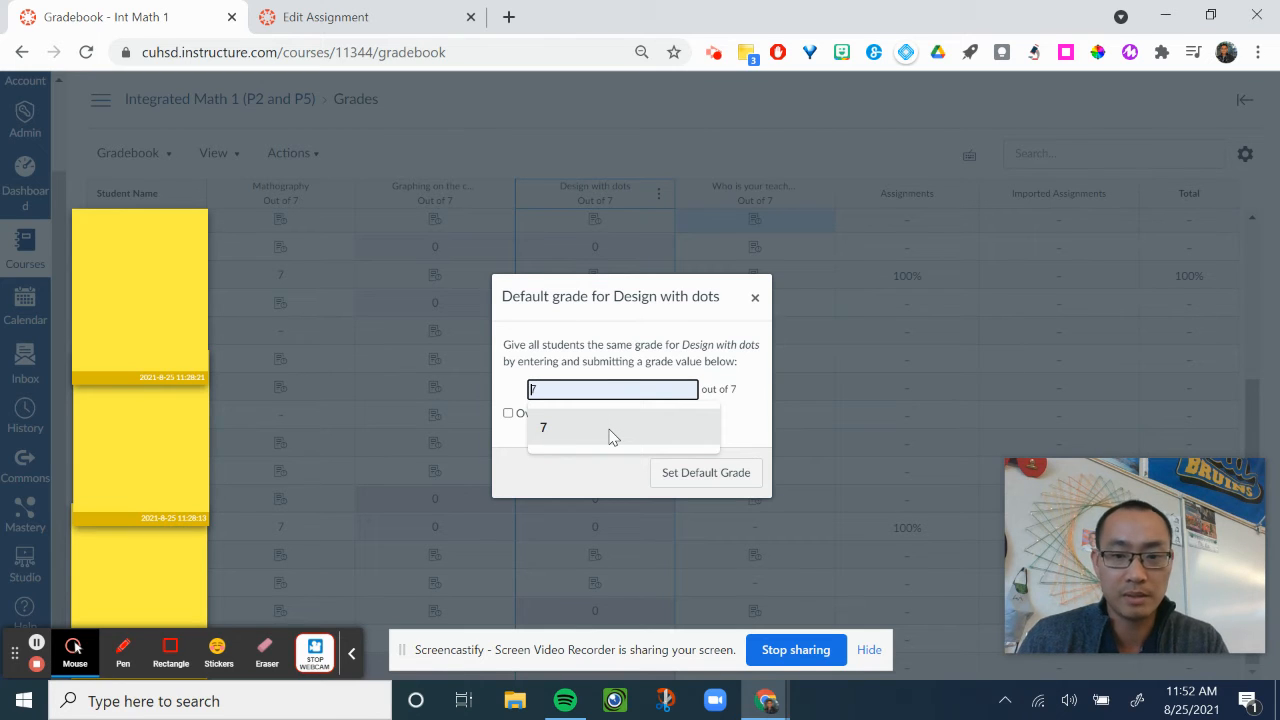
left_click(553, 427)
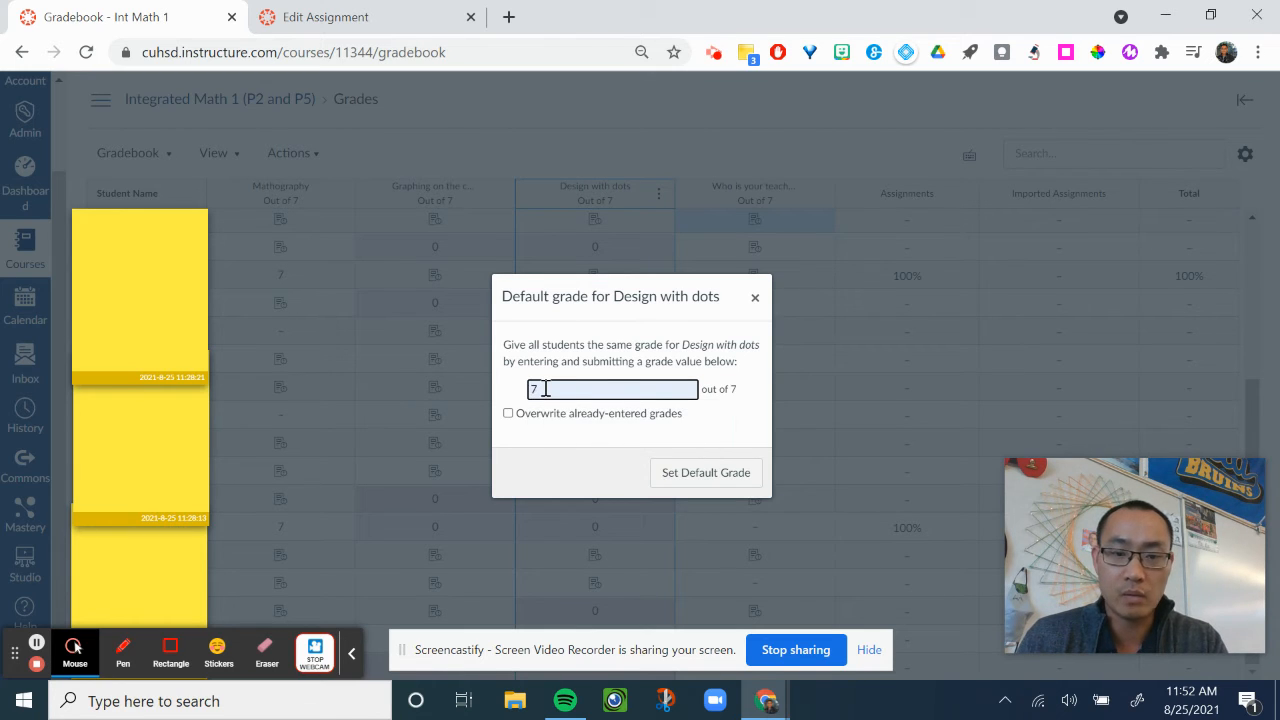
left_click(683, 478)
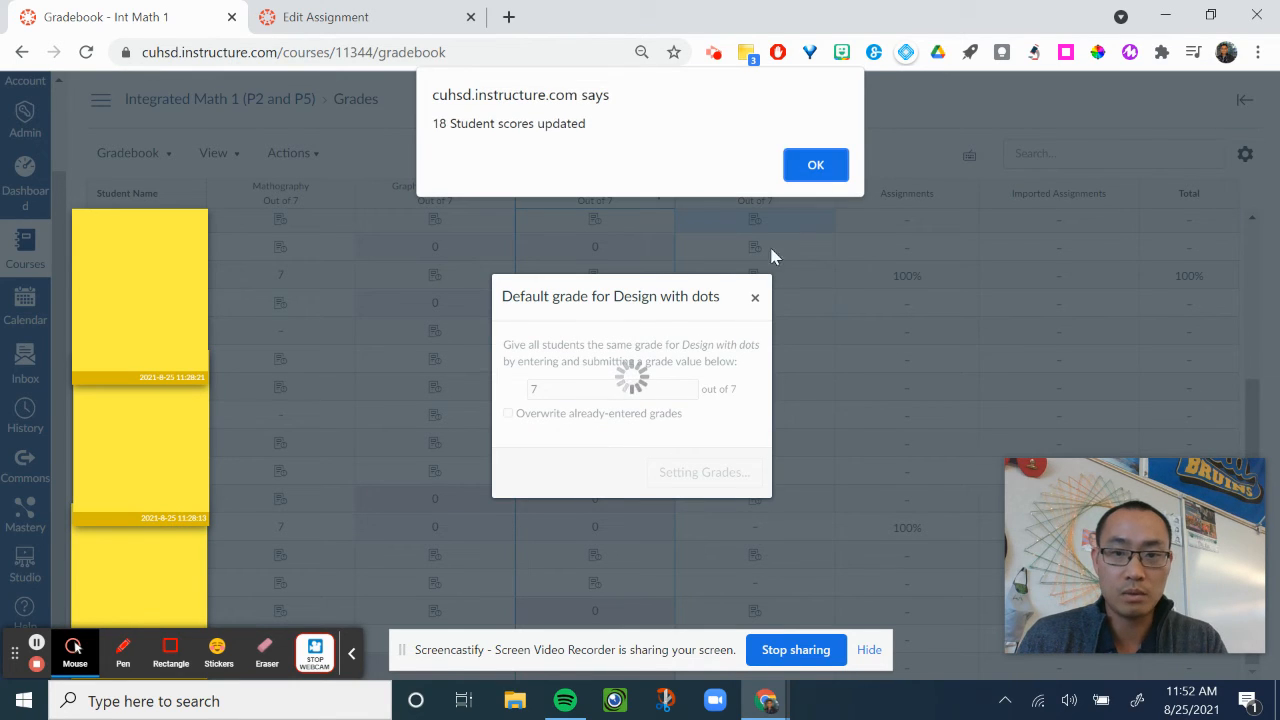
left_click(815, 167)
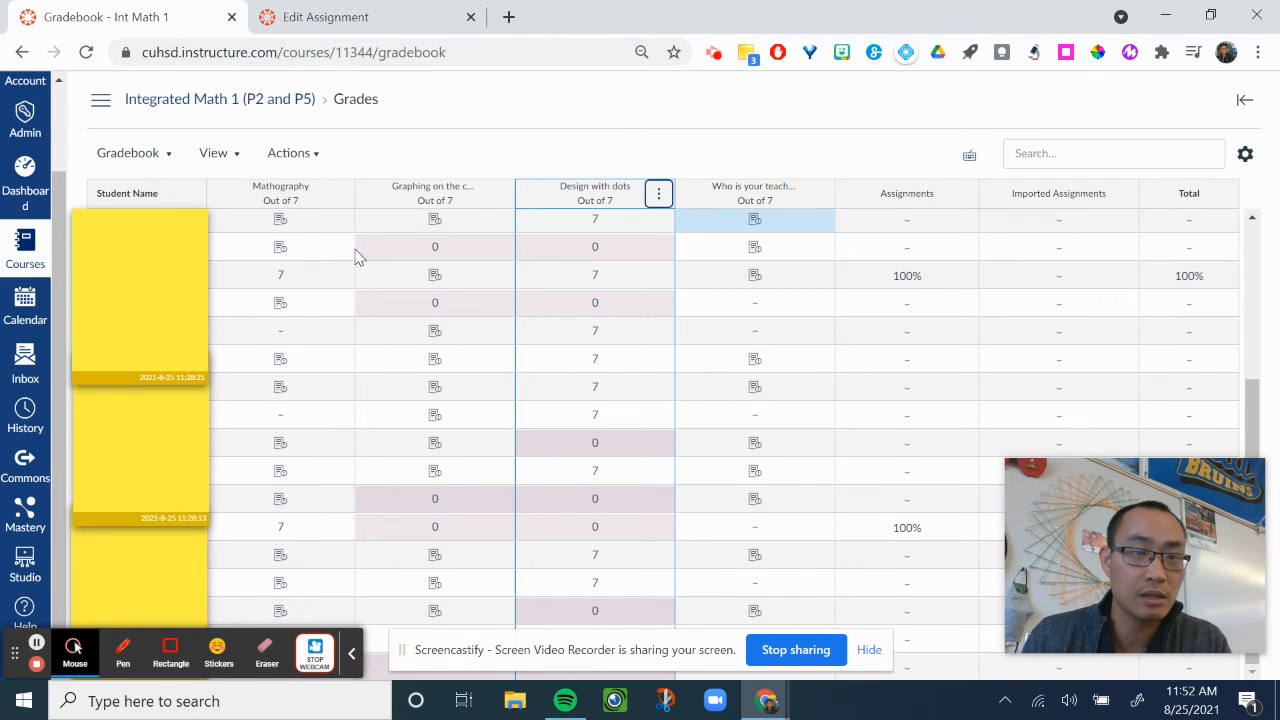
Nudge the sticky note covering the view options and open the gradebook's status color settings.
left_click(239, 163)
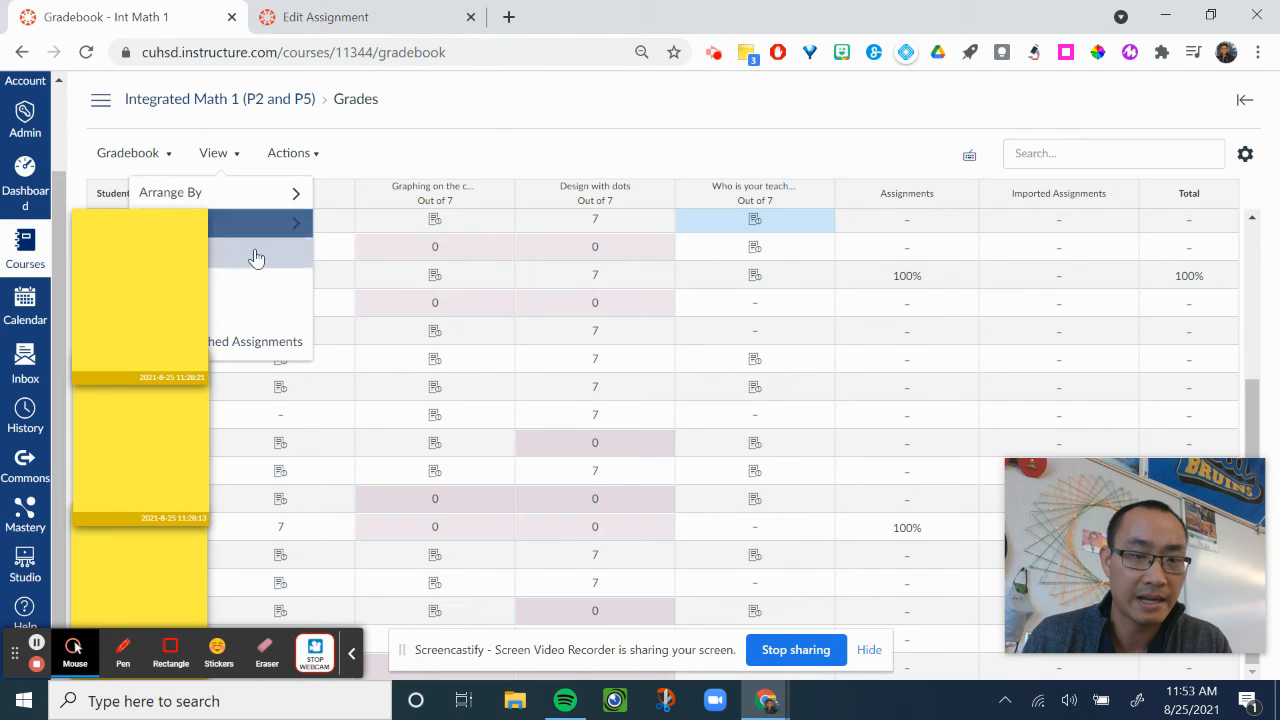
mouse_move(194, 260)
left_mouse_down()
mouse_move(117, 259)
mouse_move(191, 251)
left_mouse_up()
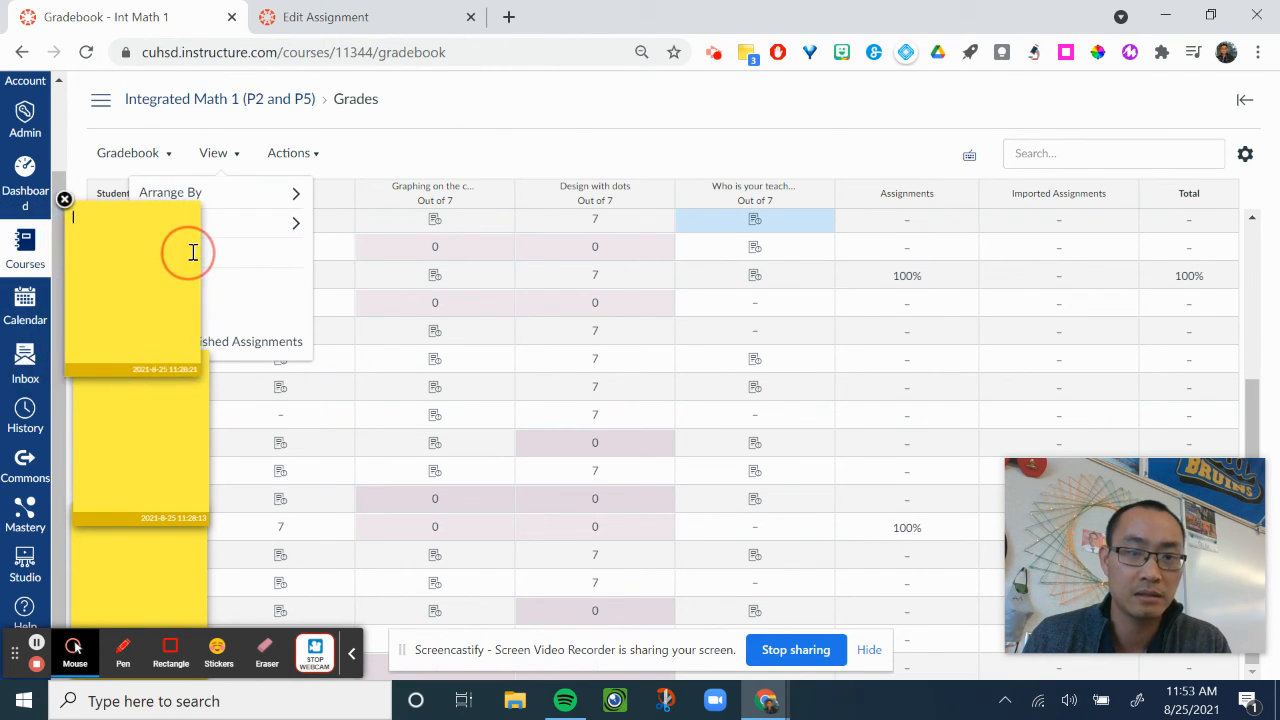
left_click(216, 158)
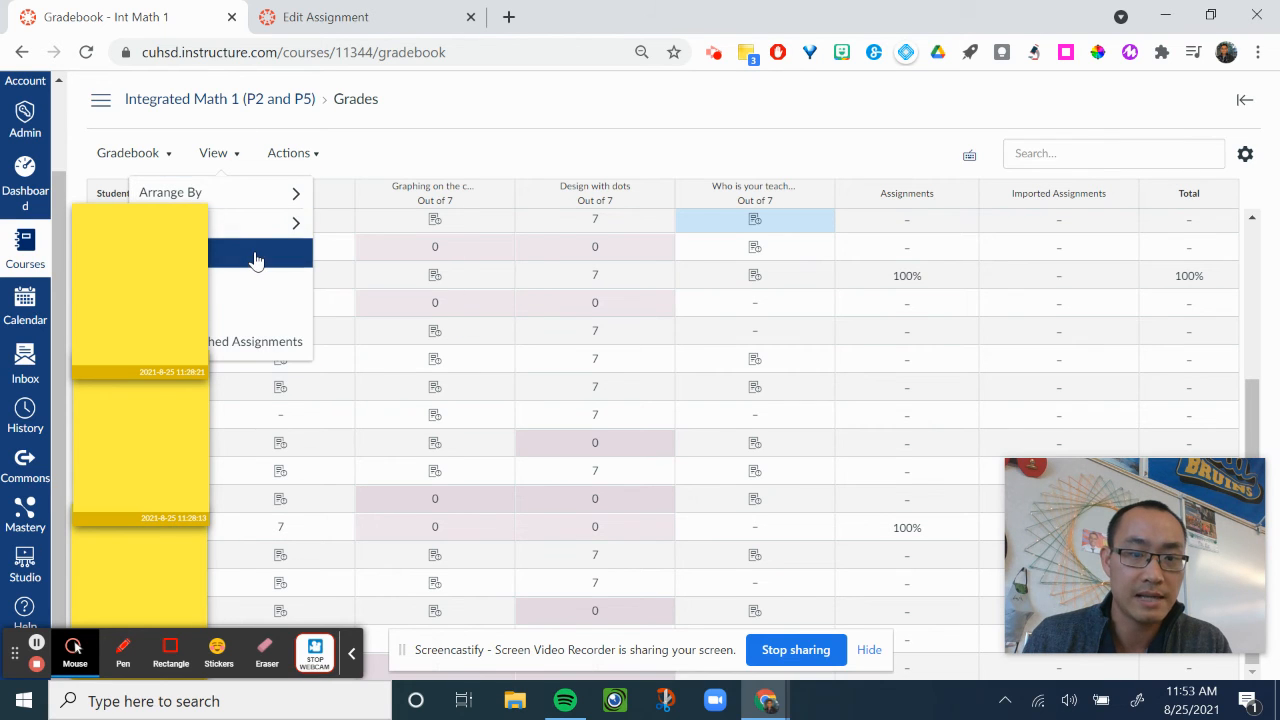
left_click(255, 257)
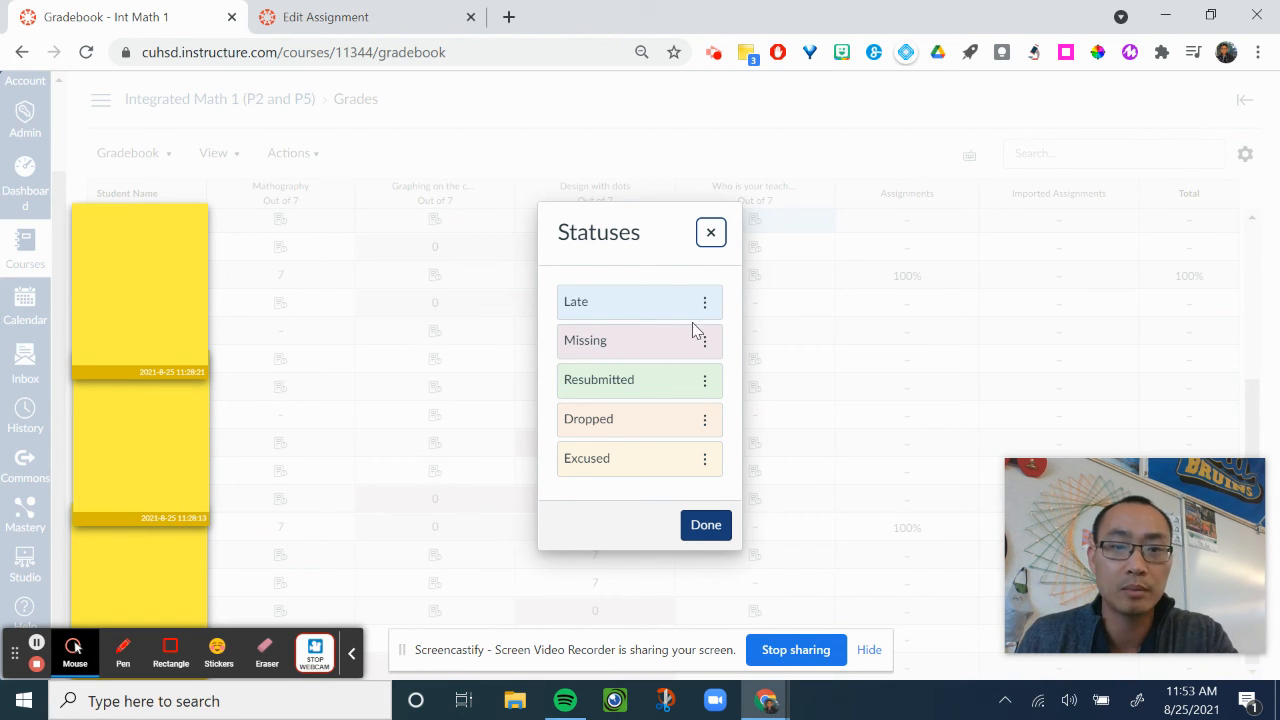
Copy #FF0000 from a Google search for "red hex code" in a new browser tab and return to the Integrated Math 1 gradebook.
left_click(509, 17)
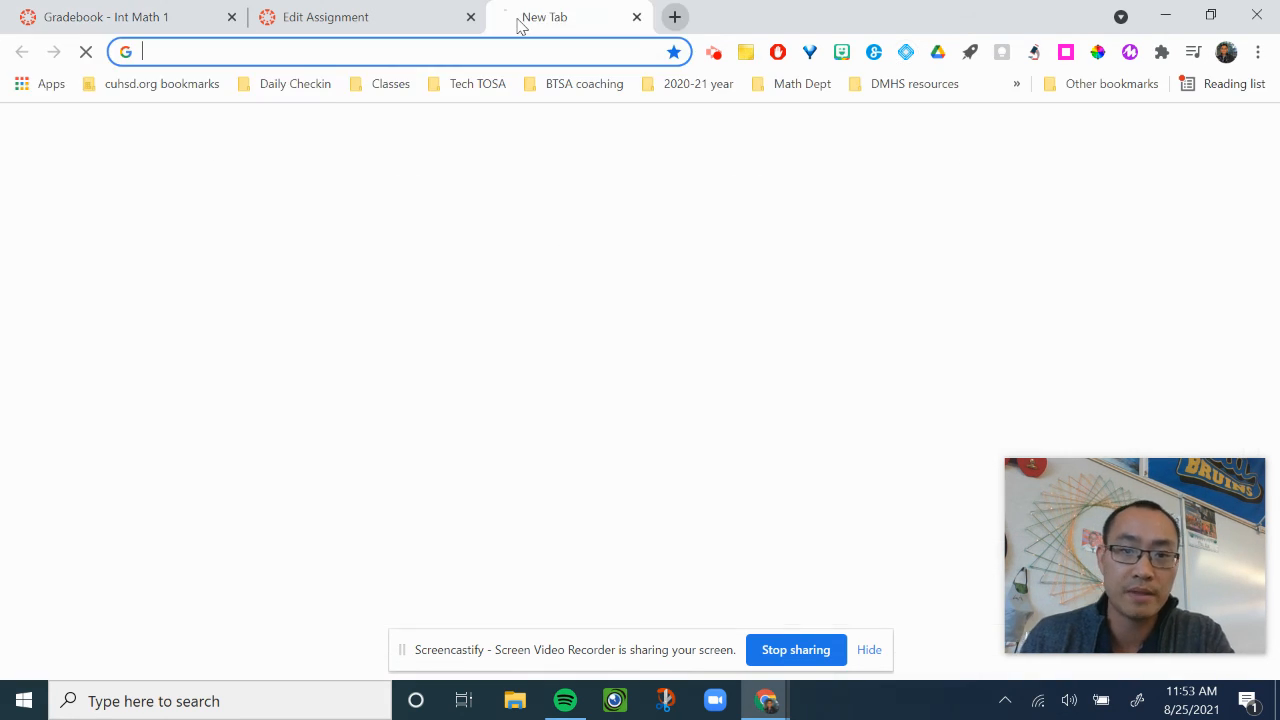
type("red hex code")
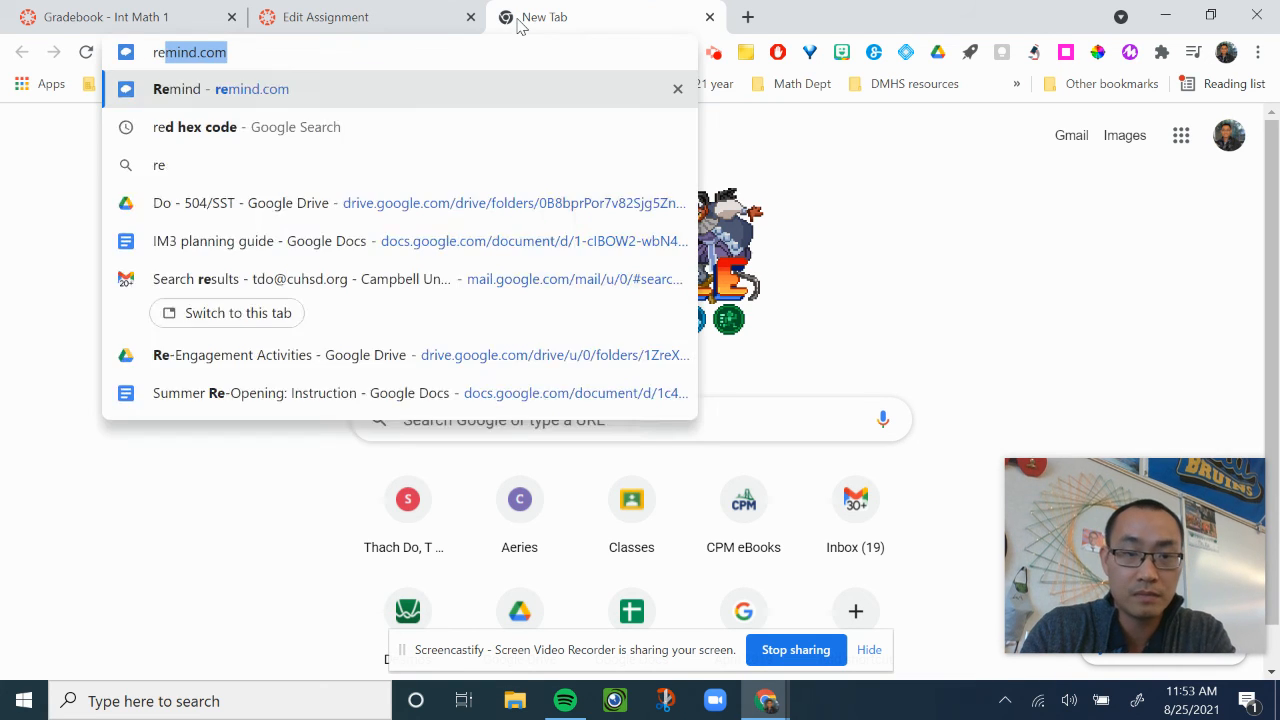
key("Return")
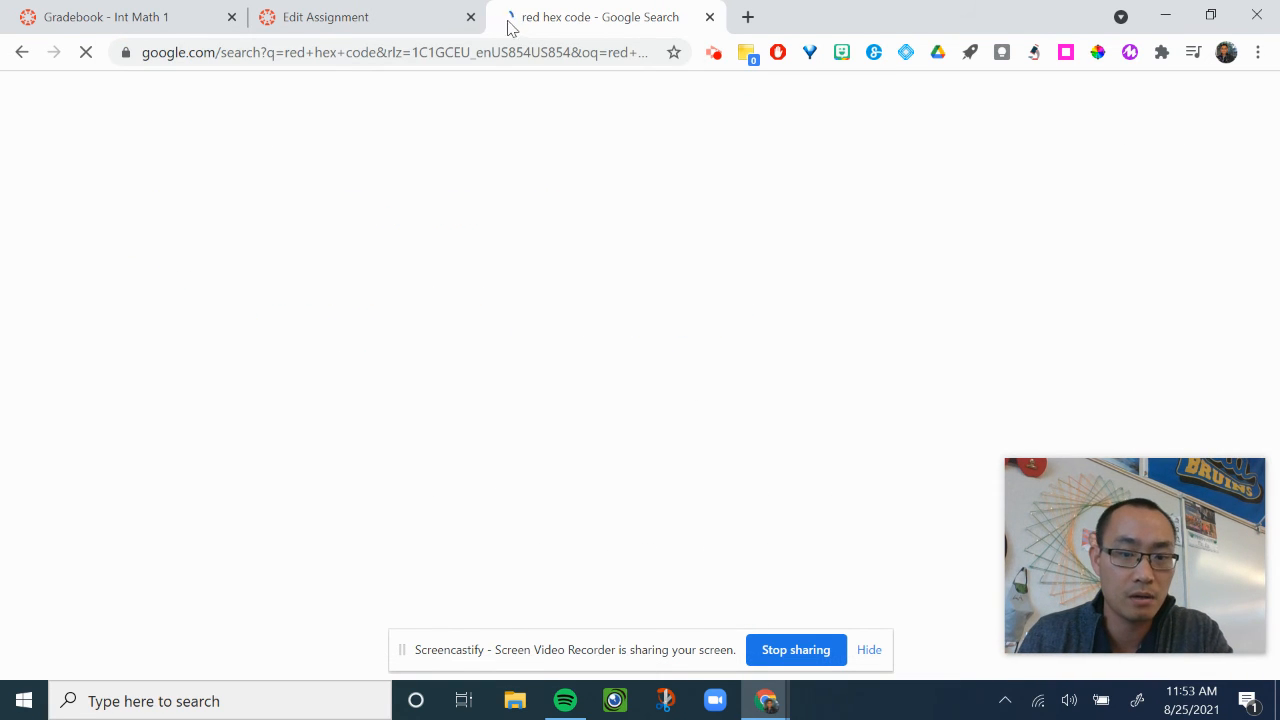
double_click(203, 303)
left_click(182, 302)
key("ctrl+c")
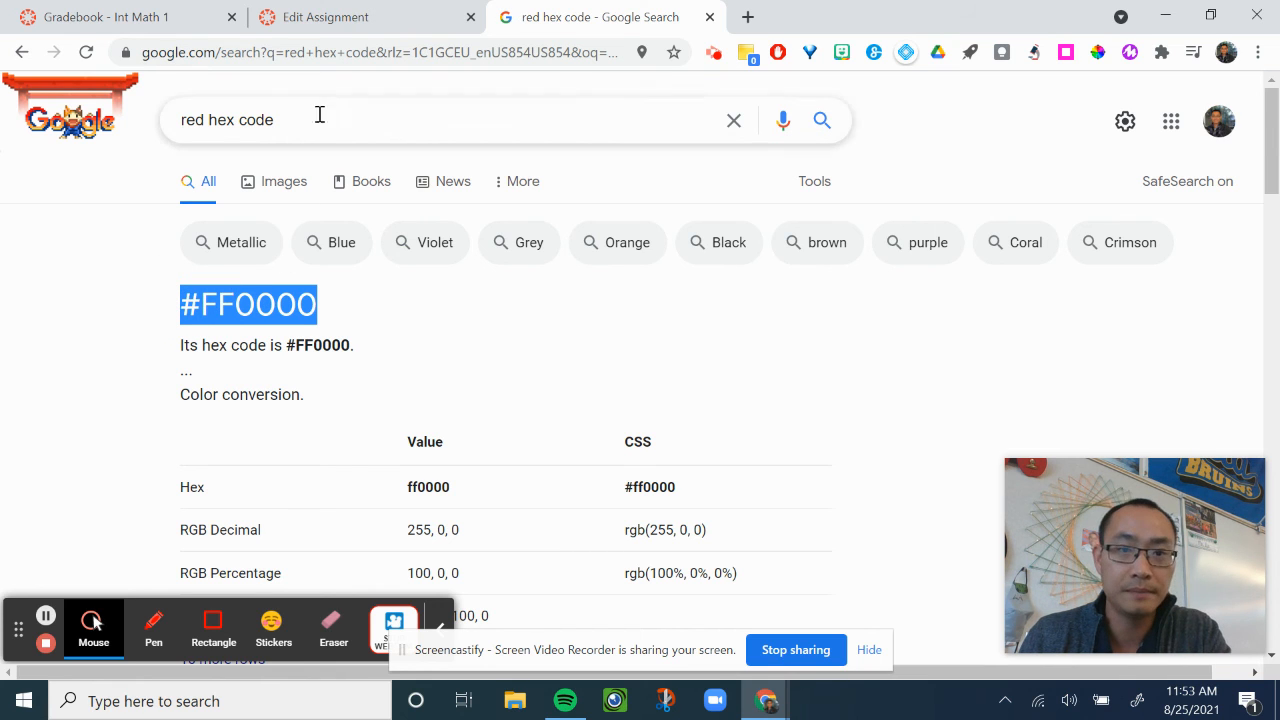
left_click(316, 24)
left_click(190, 30)
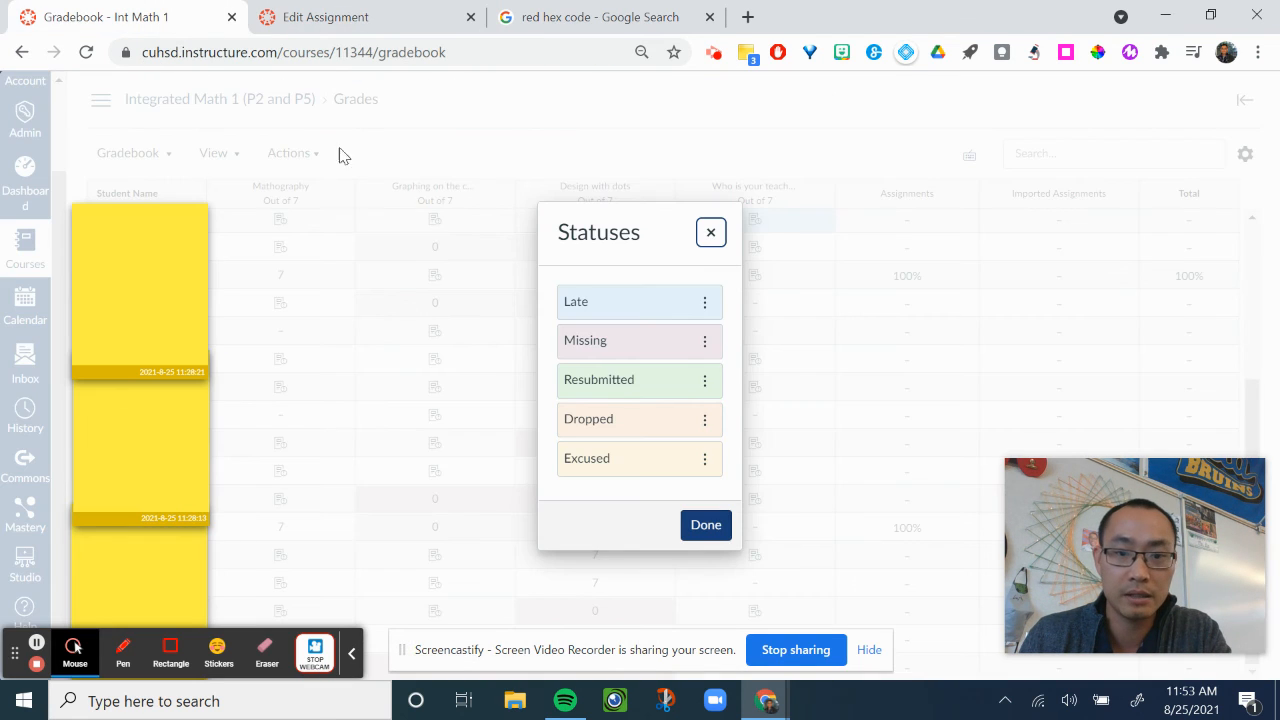
Set the Missing status color to #FF0000, apply it and close the status color settings.
left_click(705, 302)
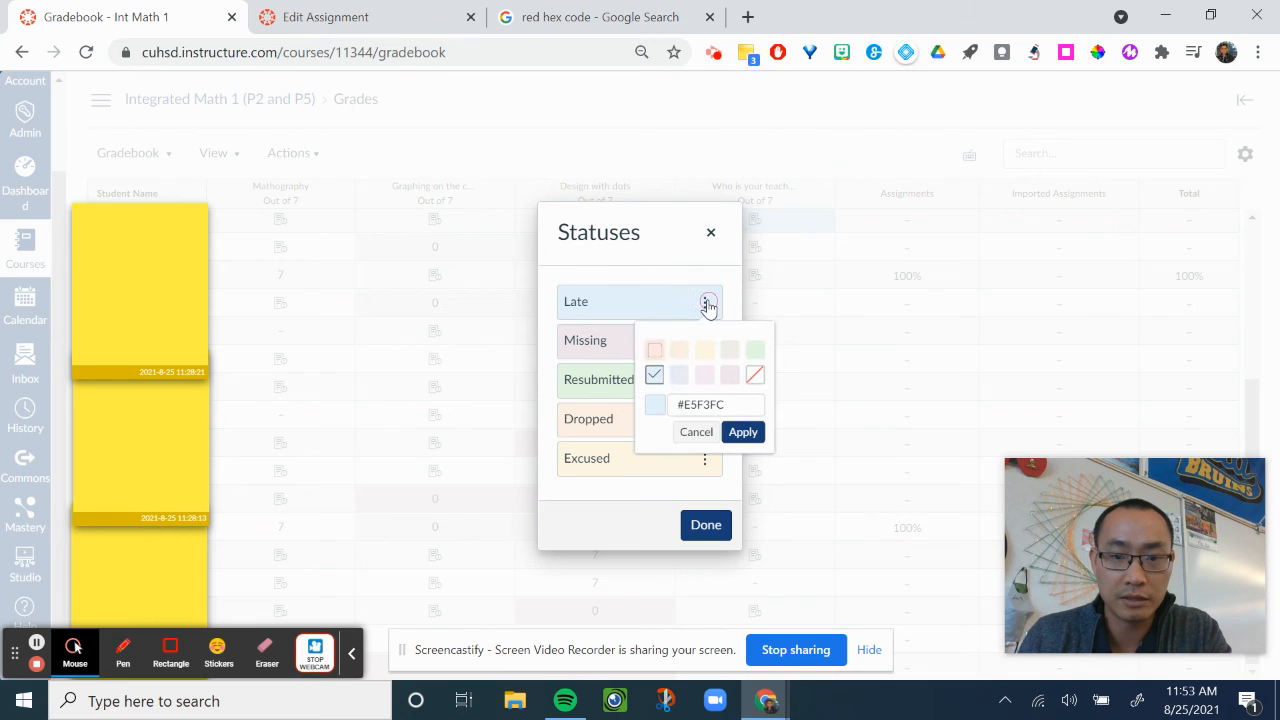
left_click(620, 341)
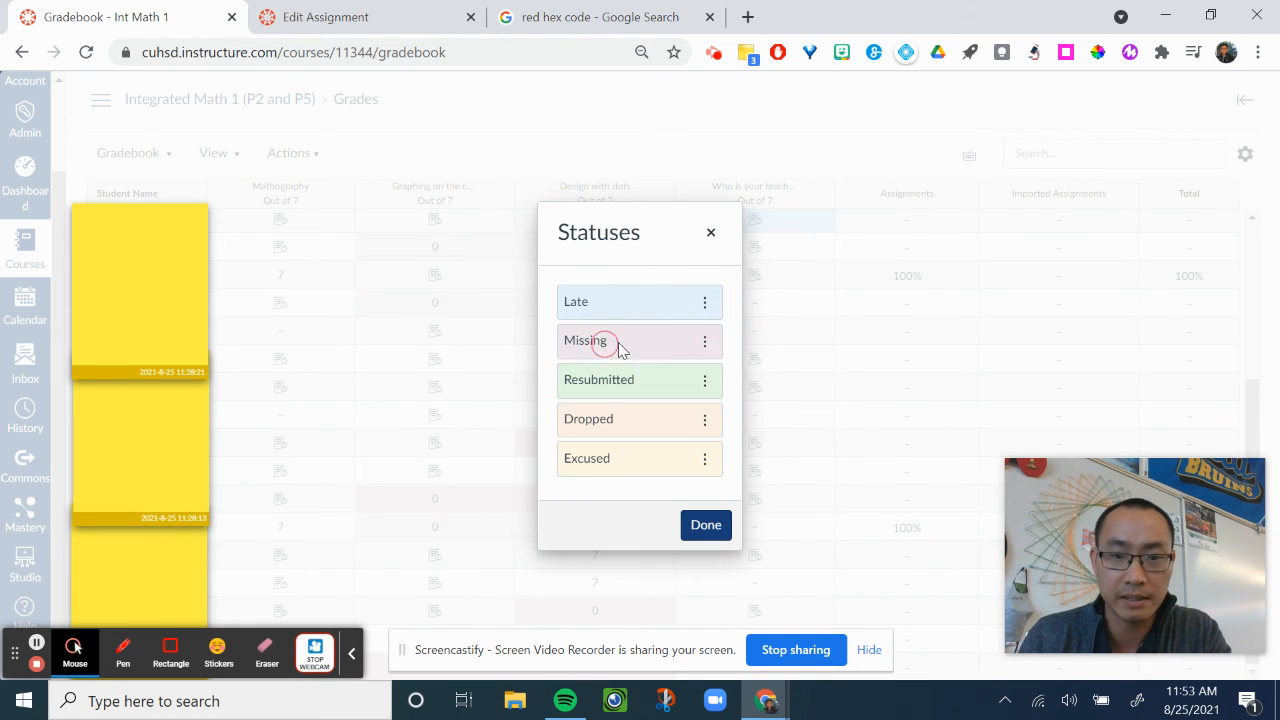
left_click(705, 341)
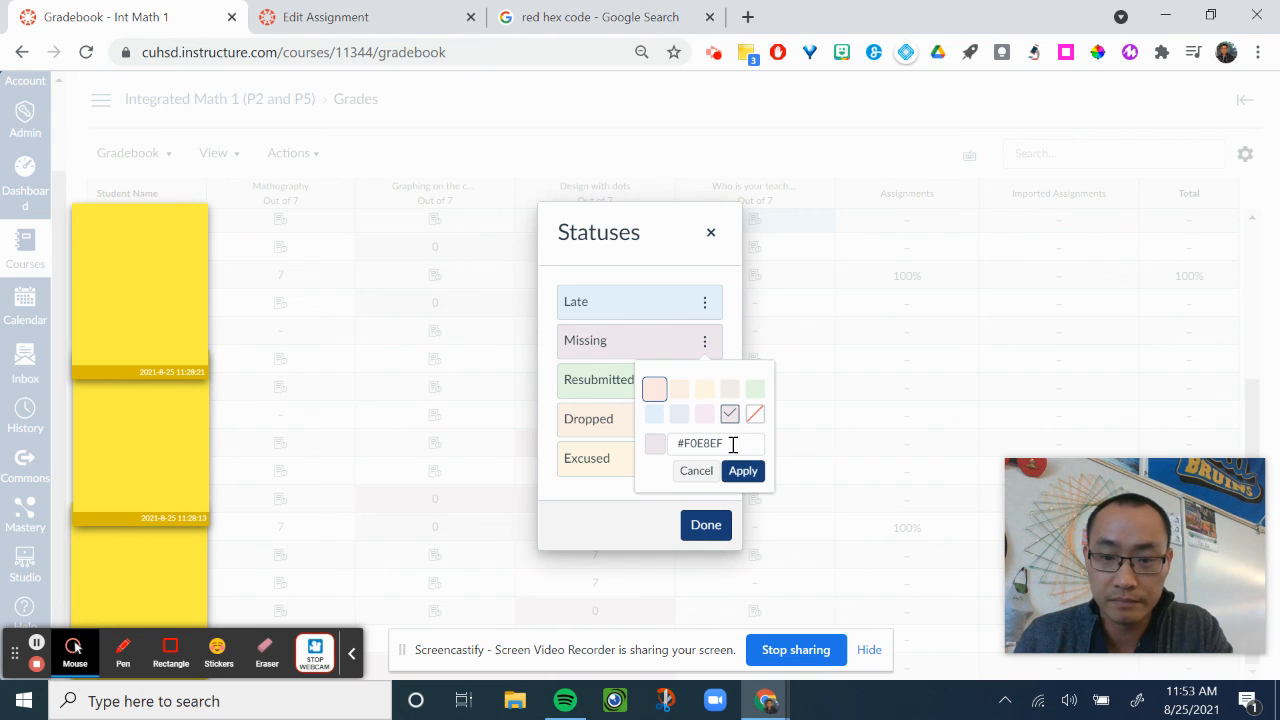
left_click_drag(741, 445, 676, 443)
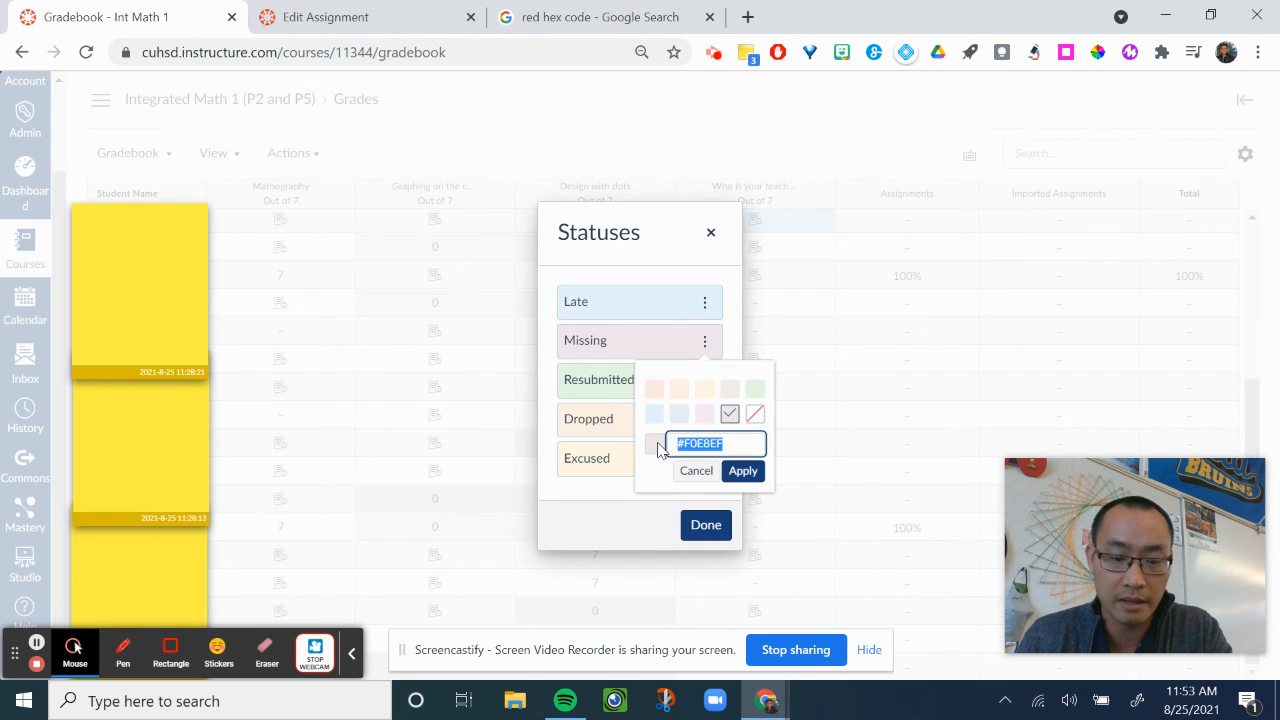
key("ctrl+v")
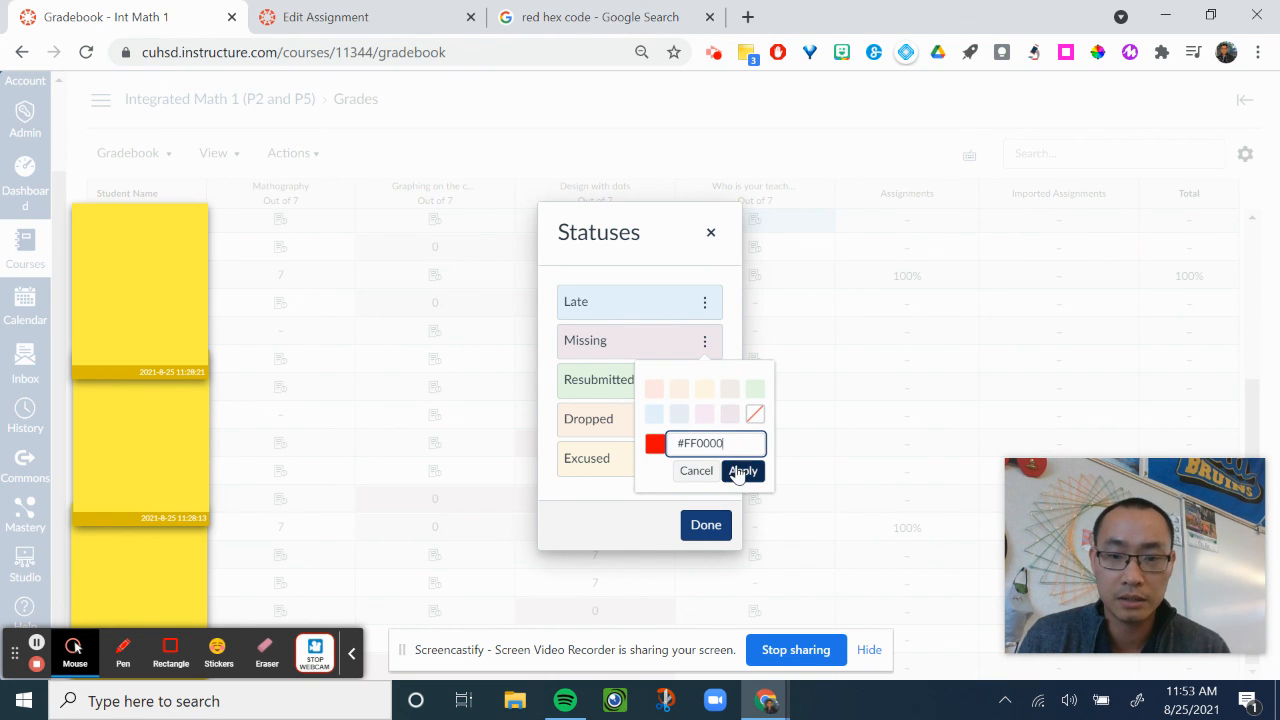
left_click(743, 471)
left_click(706, 528)
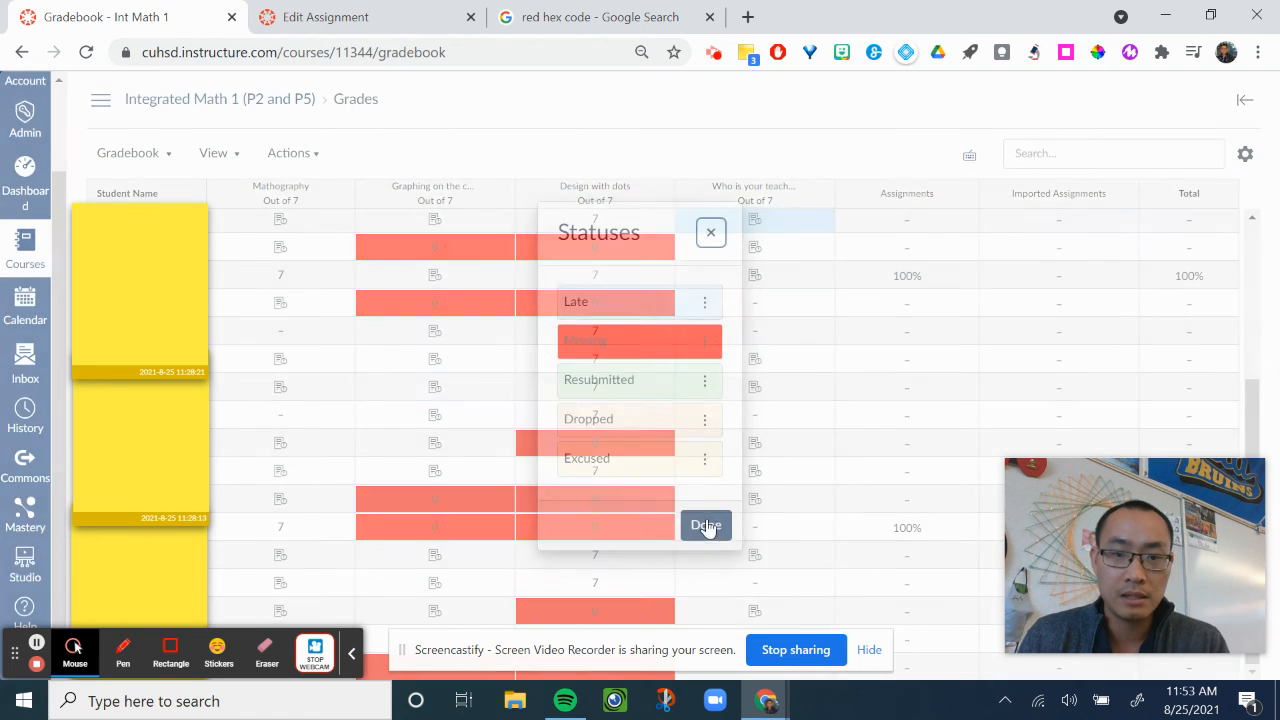